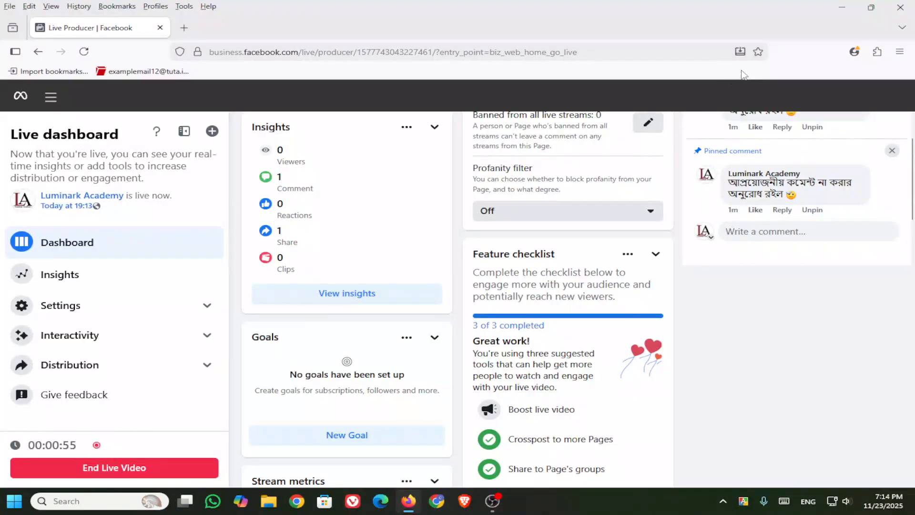
Step: Minimize the Firefox Live Producer window and OBS Studio to reveal the desktop
{"action": "left_click", "coordinate": [841, 10]}
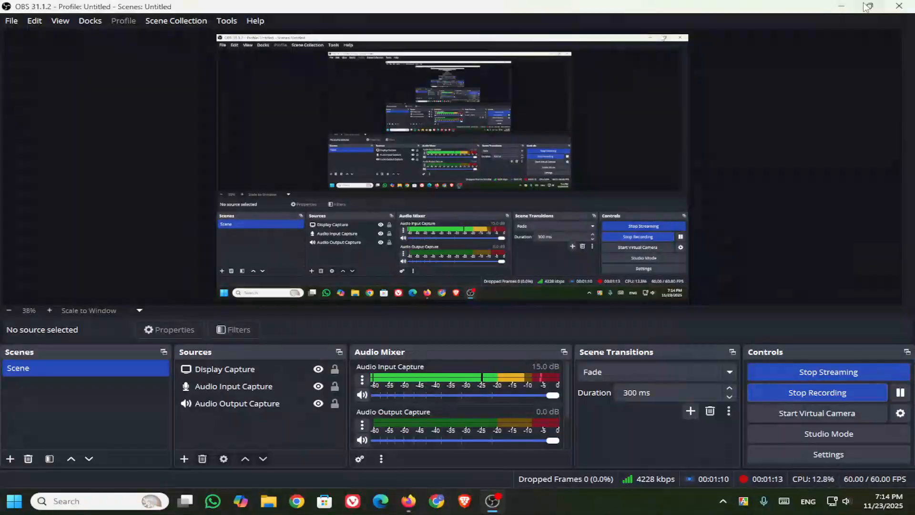
{"action": "left_click", "coordinate": [841, 7]}
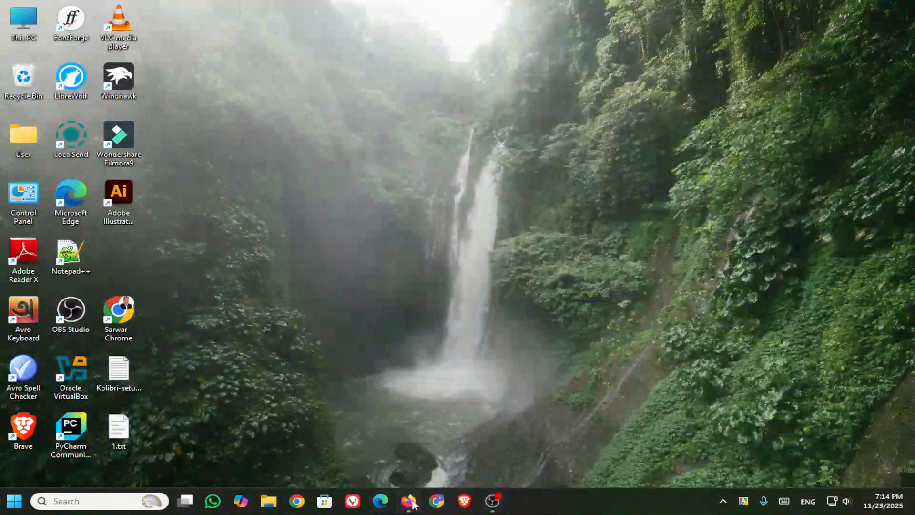
Step: Open Chrome with the Person 1 profile and search for Pantheon.io
{"action": "left_click", "coordinate": [299, 502]}
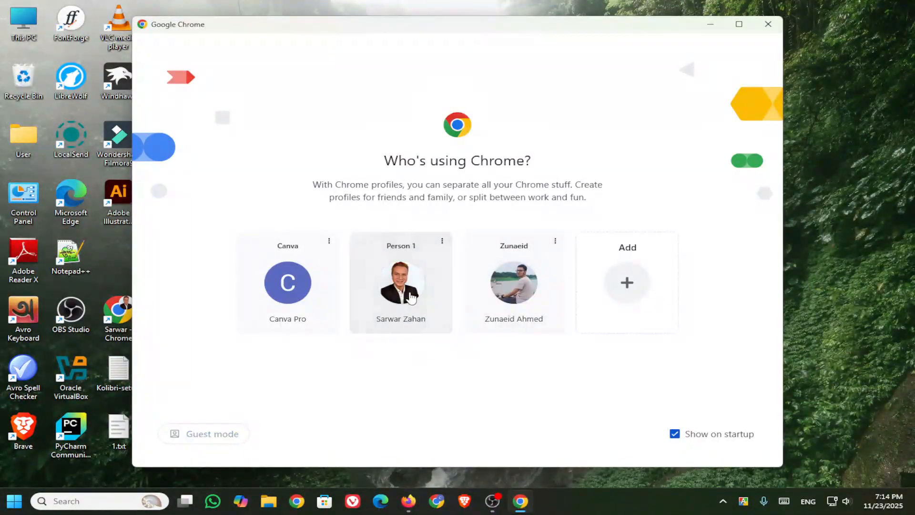
{"action": "left_click", "coordinate": [412, 299]}
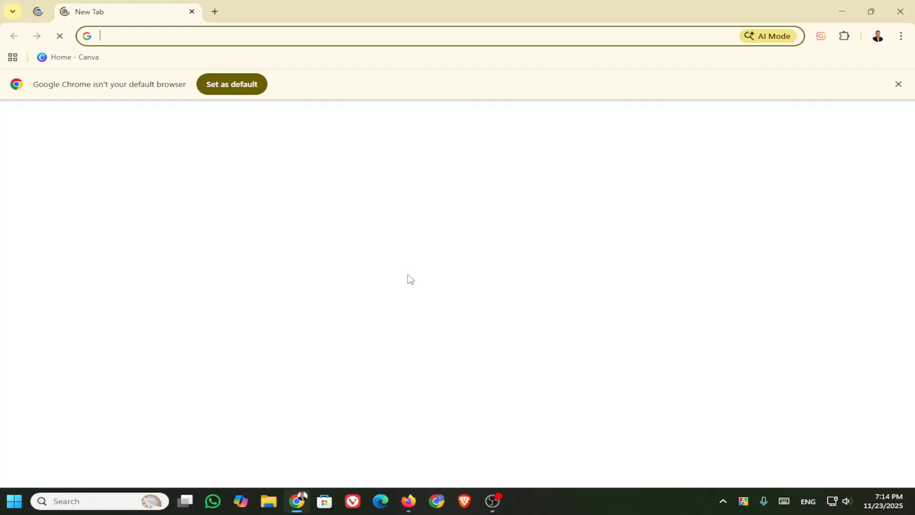
{"action": "left_click", "coordinate": [187, 39]}
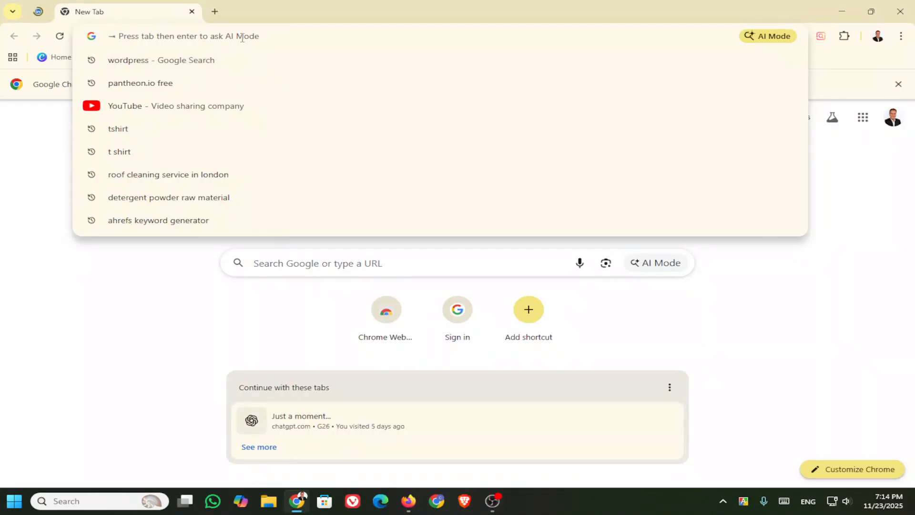
{"action": "type", "text": "Pan"}
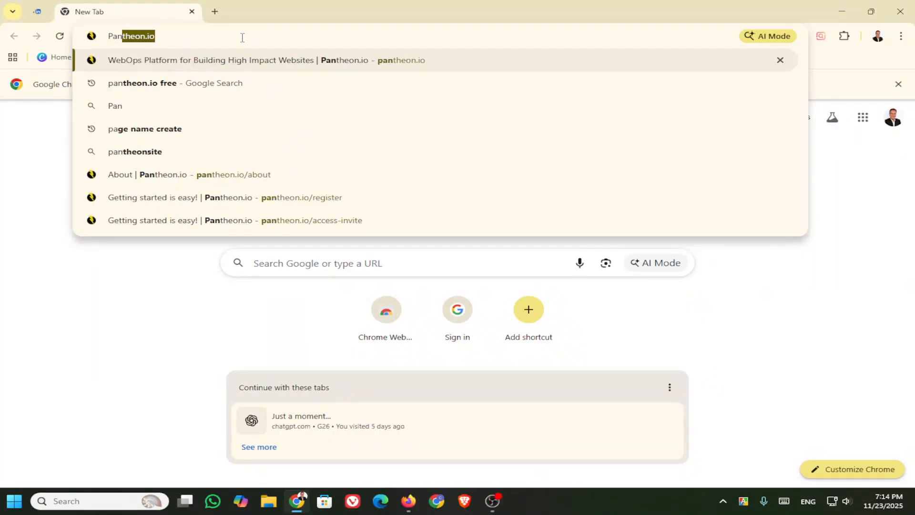
{"action": "type", "text": "the"}
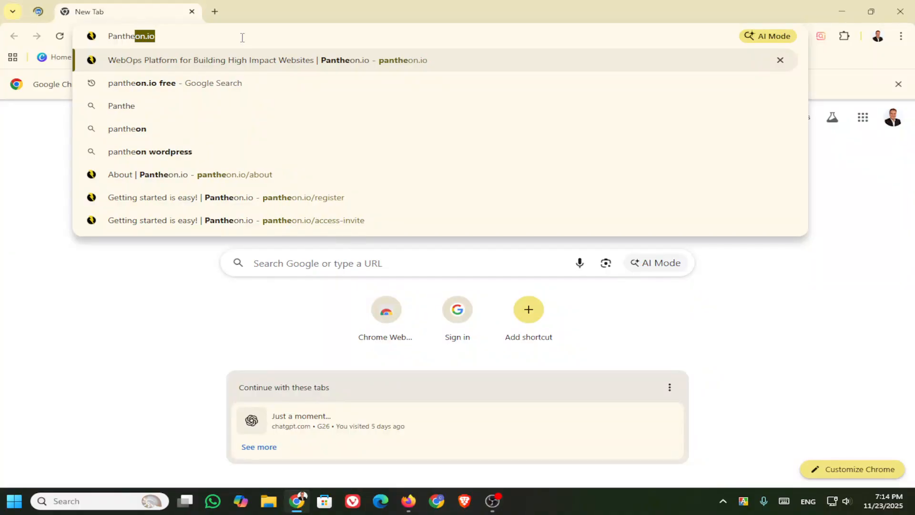
{"action": "type", "text": "on"}
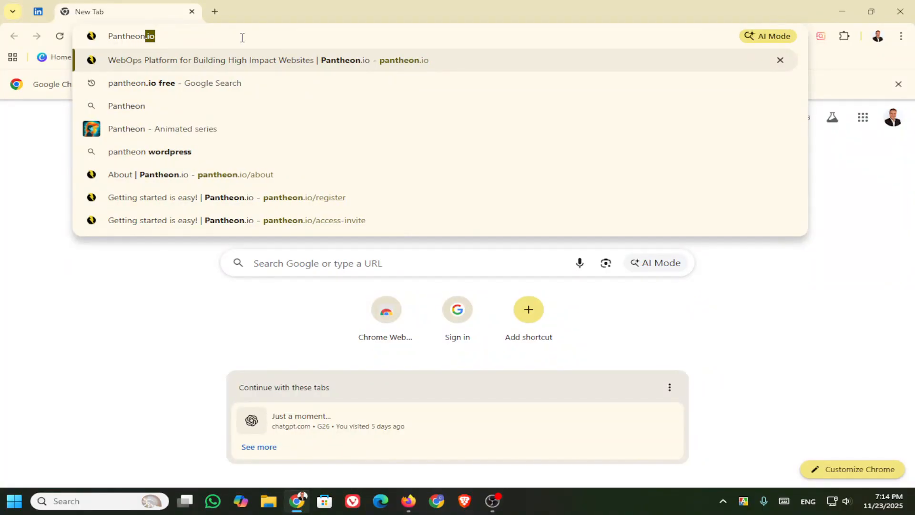
{"action": "type", "text": ".io"}
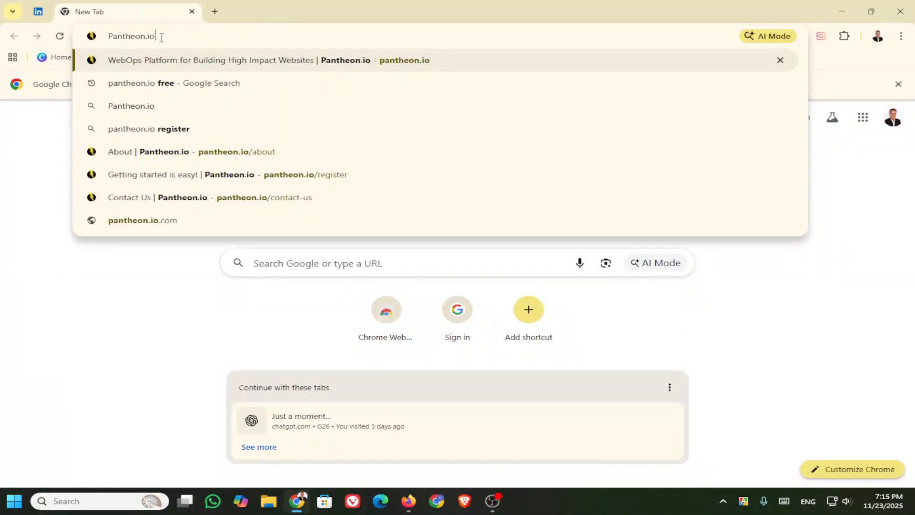
{"action": "left_click", "coordinate": [165, 91]}
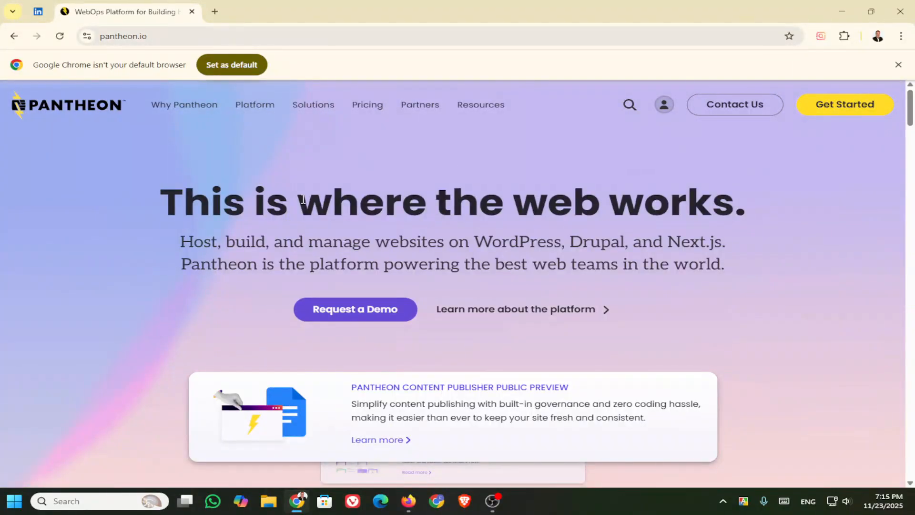
Step: Sign in to the Pantheon Personal Workspace dashboard and review its 1 of 2 sandbox sites
{"action": "left_click", "coordinate": [665, 107]}
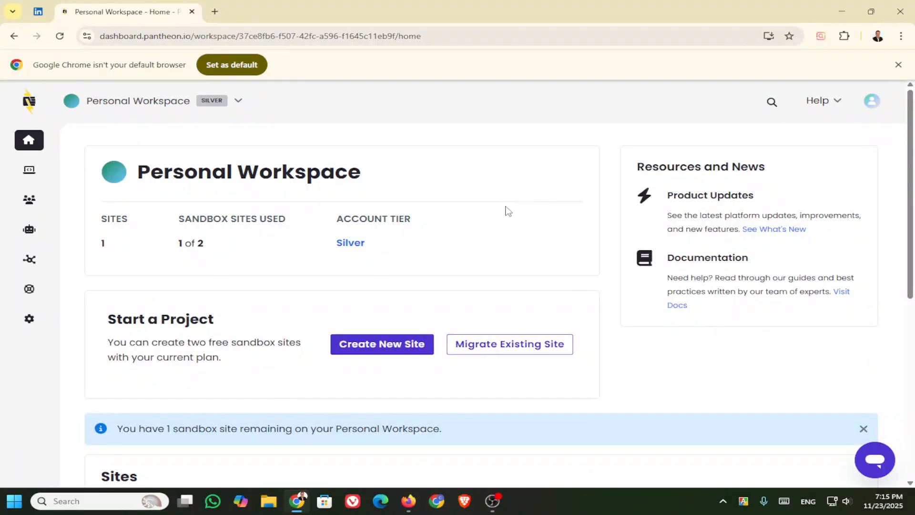
{"action": "scroll", "coordinate": [503, 210], "scroll_direction": "down", "scroll_amount": 3}
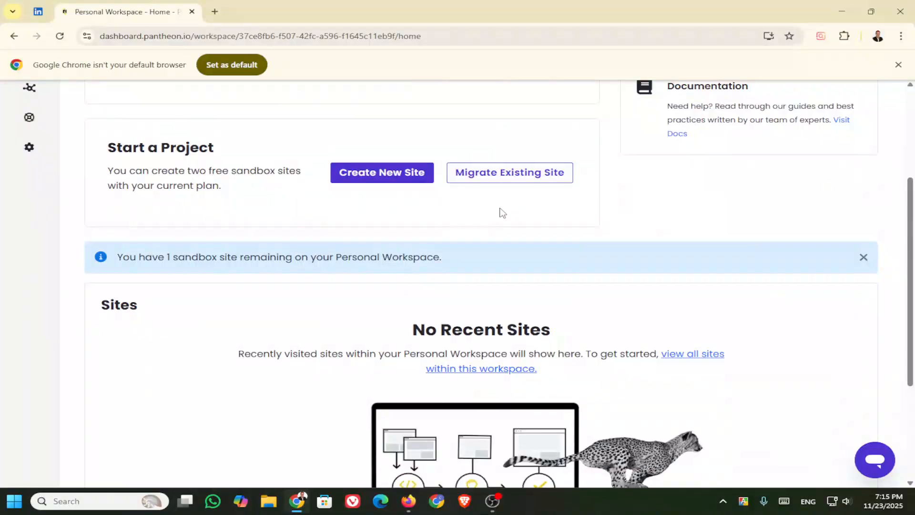
{"action": "scroll", "coordinate": [499, 212], "scroll_direction": "down", "scroll_amount": 3}
{"action": "scroll", "coordinate": [502, 213], "scroll_direction": "up", "scroll_amount": 6}
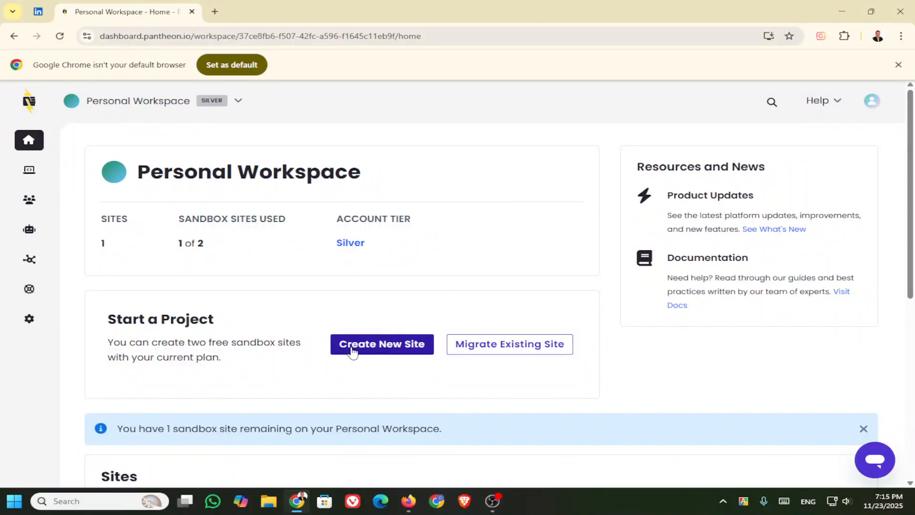
Step: Start a new site and choose WordPress as its type
{"action": "left_click", "coordinate": [393, 347]}
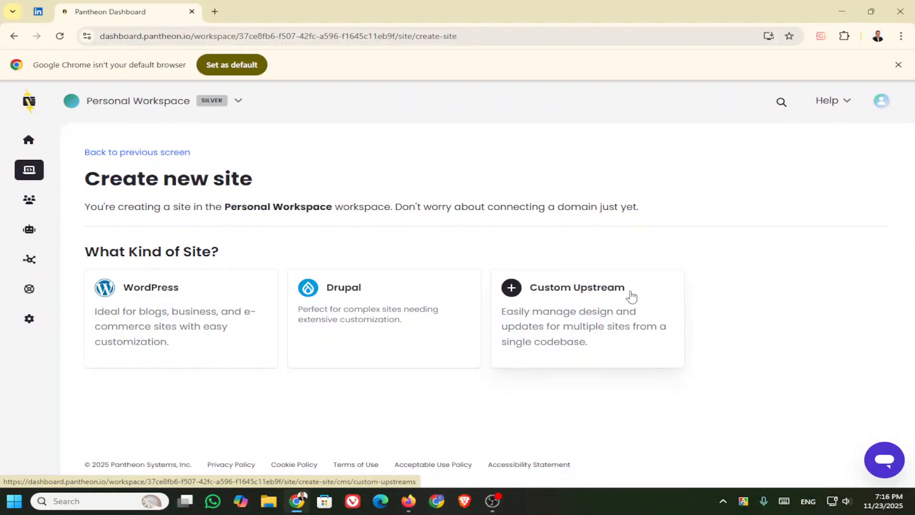
{"action": "left_click", "coordinate": [161, 292]}
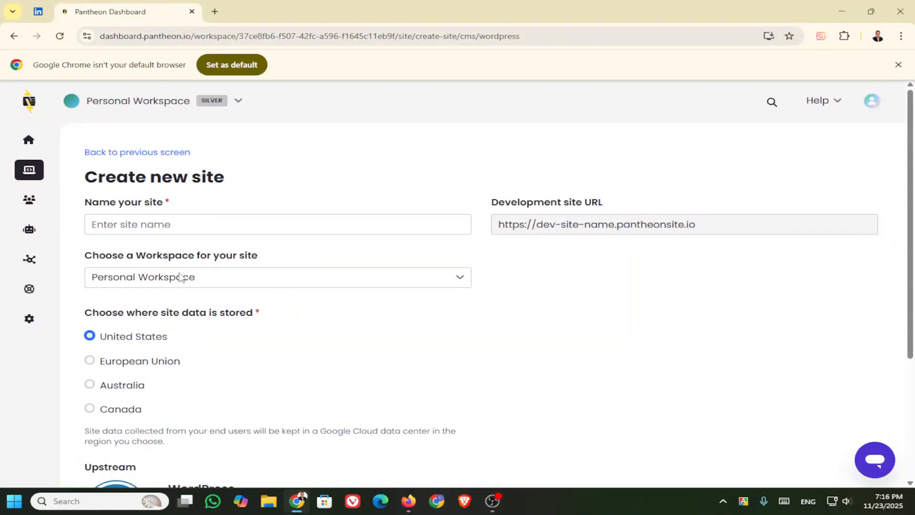
Step: Name the site 'luminark Academy' in Personal Workspace, then create and confirm it
{"action": "left_click", "coordinate": [297, 226]}
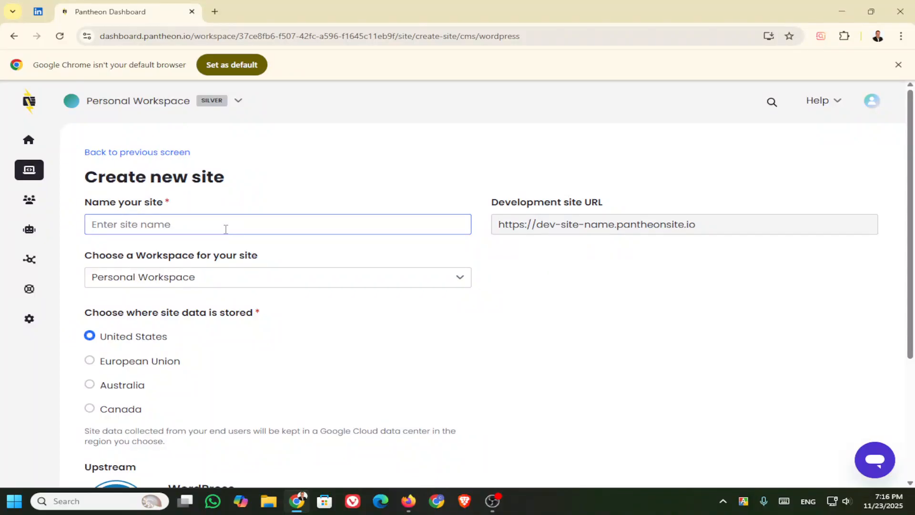
{"action": "type", "text": "l"}
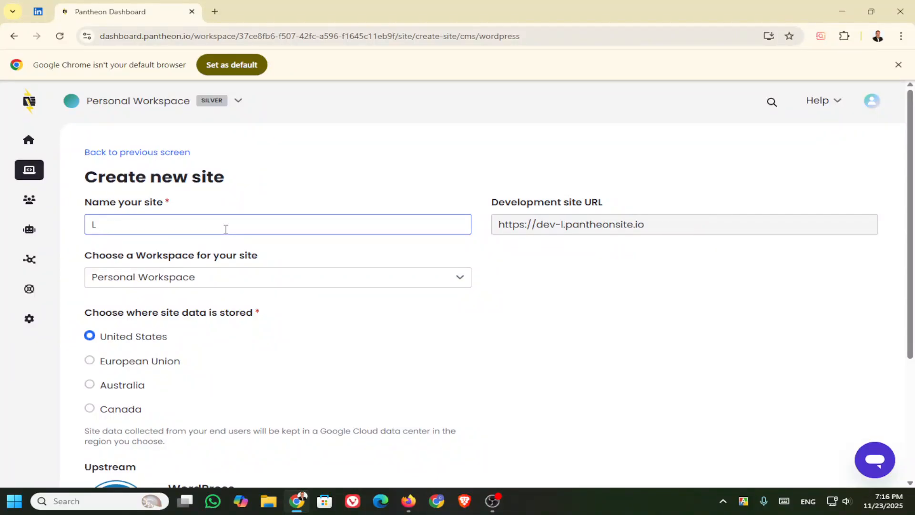
{"action": "type", "text": "umina"}
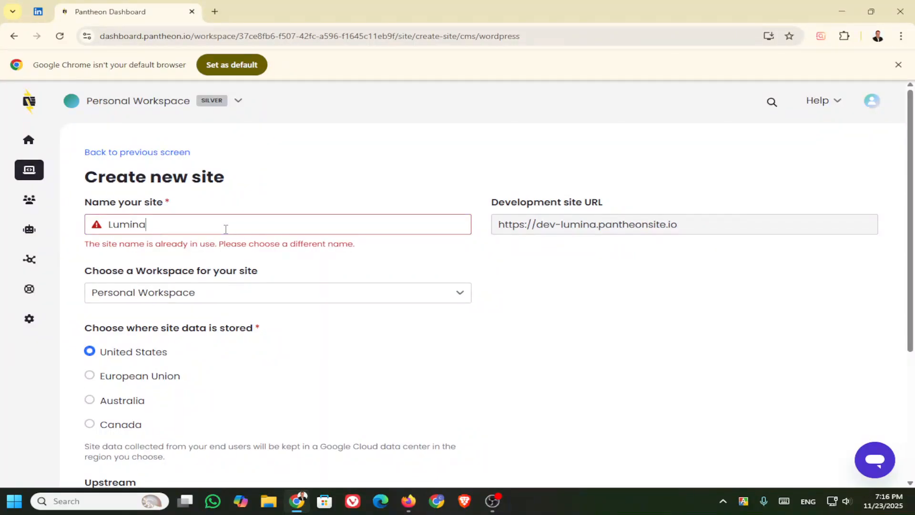
{"action": "type", "text": "rk "}
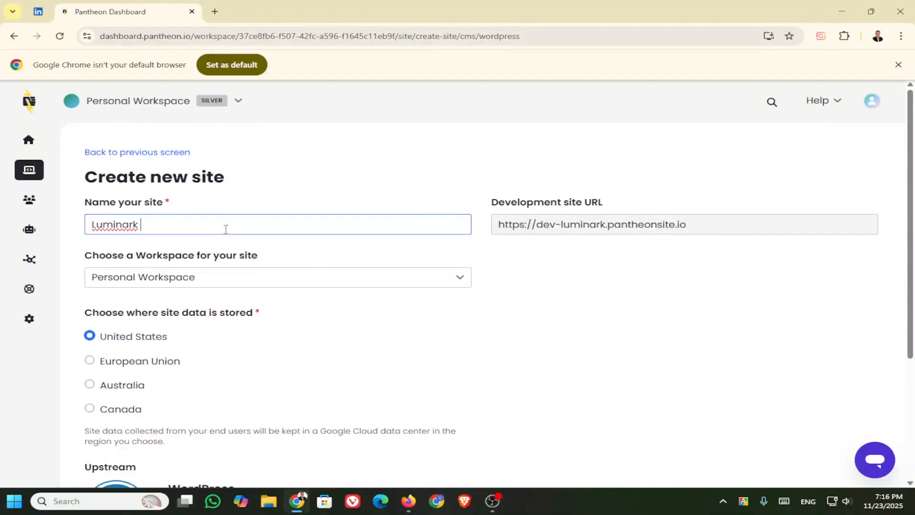
{"action": "type", "text": "Ac"}
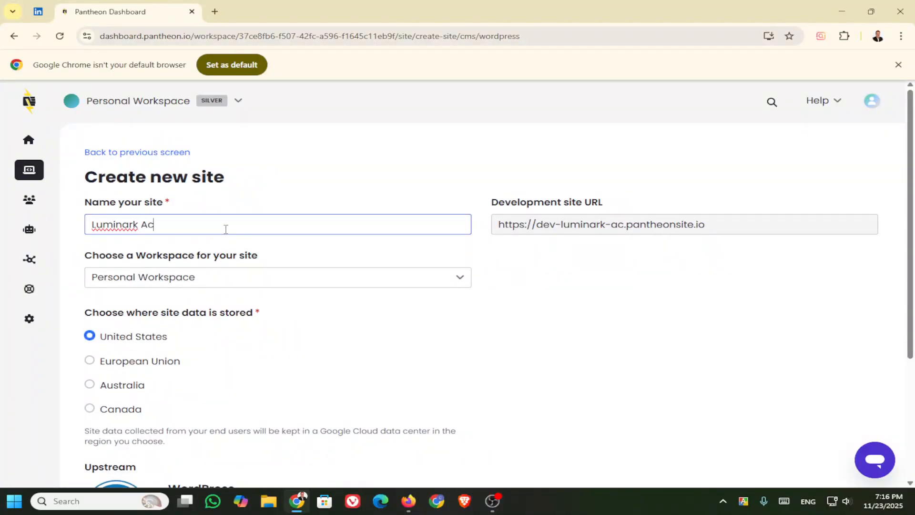
{"action": "type", "text": "ademy"}
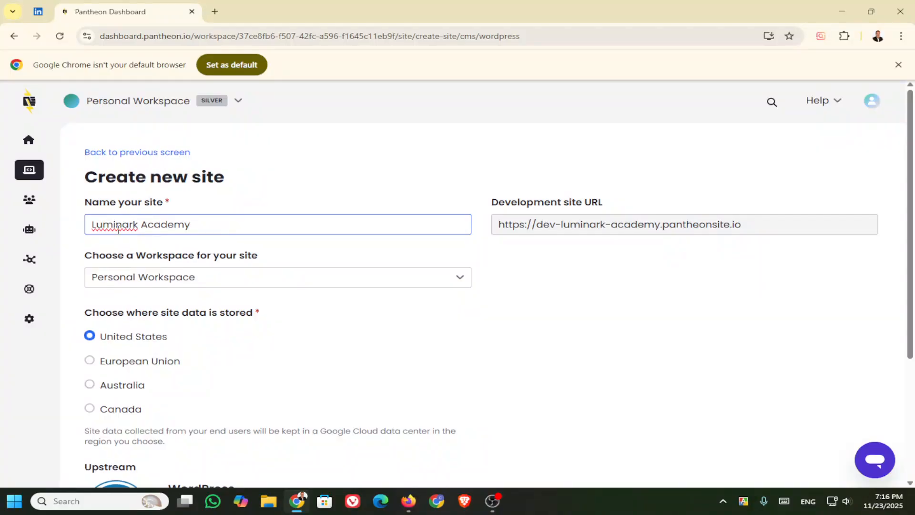
{"action": "left_click", "coordinate": [209, 280]}
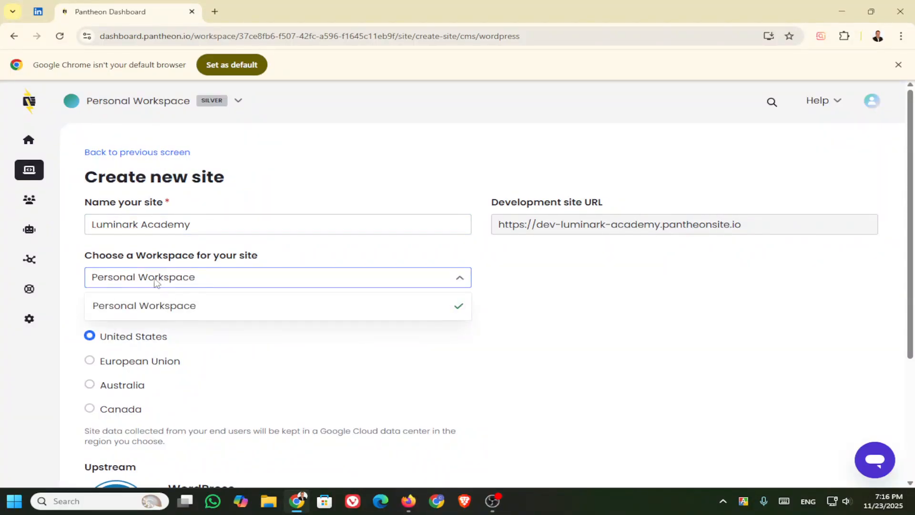
{"action": "left_click", "coordinate": [461, 281]}
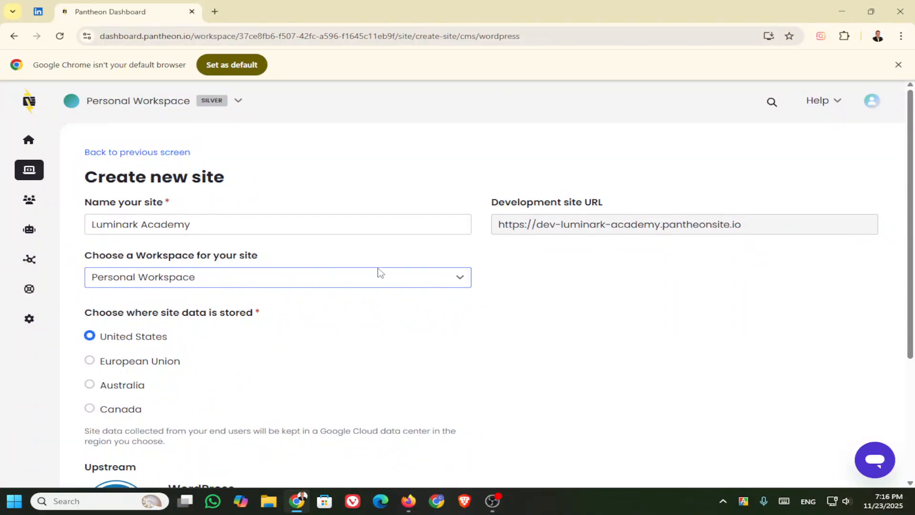
{"action": "scroll", "coordinate": [249, 337], "scroll_direction": "down", "scroll_amount": 1}
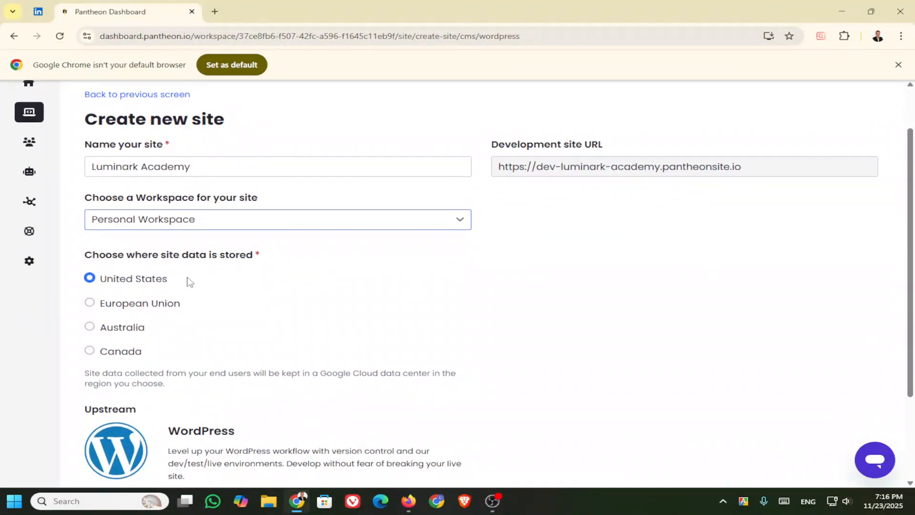
{"action": "scroll", "coordinate": [185, 281], "scroll_direction": "down", "scroll_amount": 2}
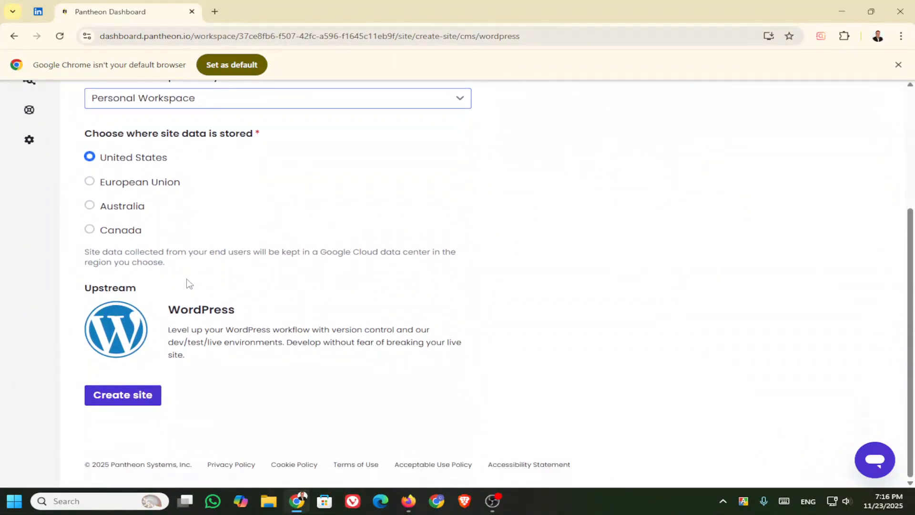
{"action": "left_click", "coordinate": [123, 398]}
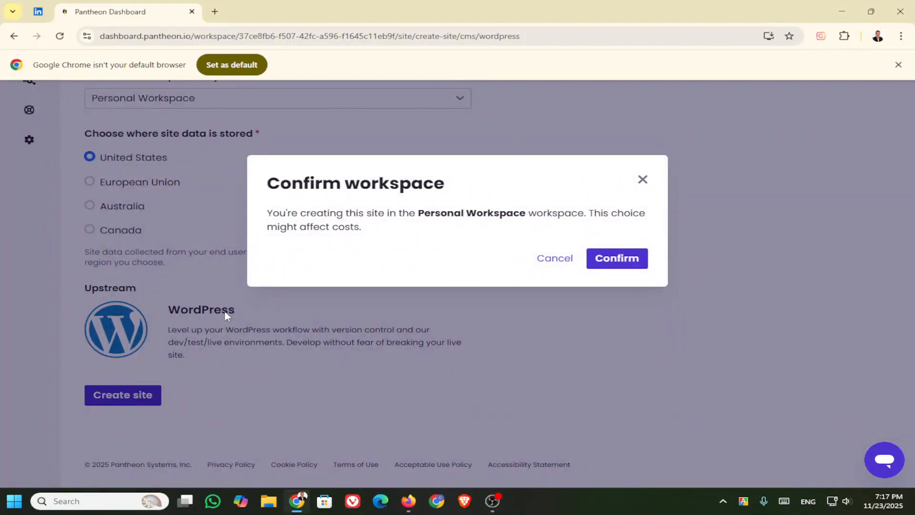
{"action": "left_click", "coordinate": [620, 260]}
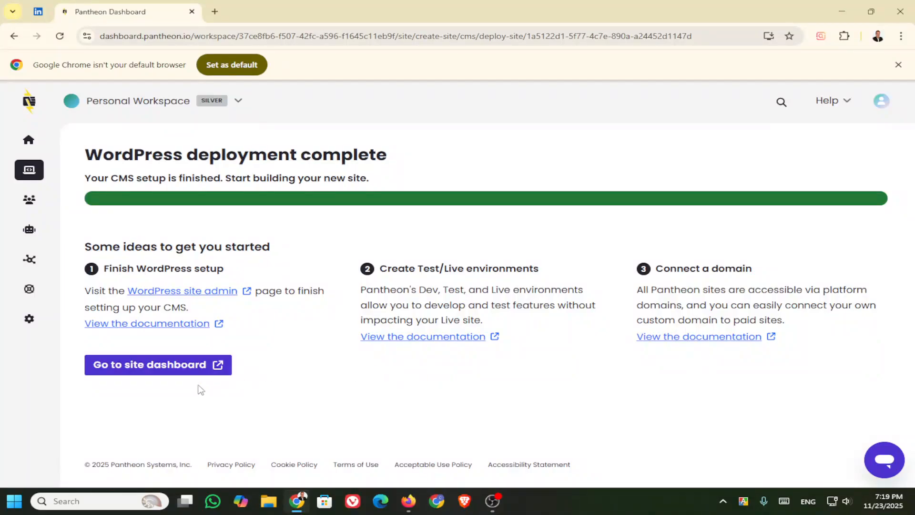
{"action": "left_click", "coordinate": [158, 368]}
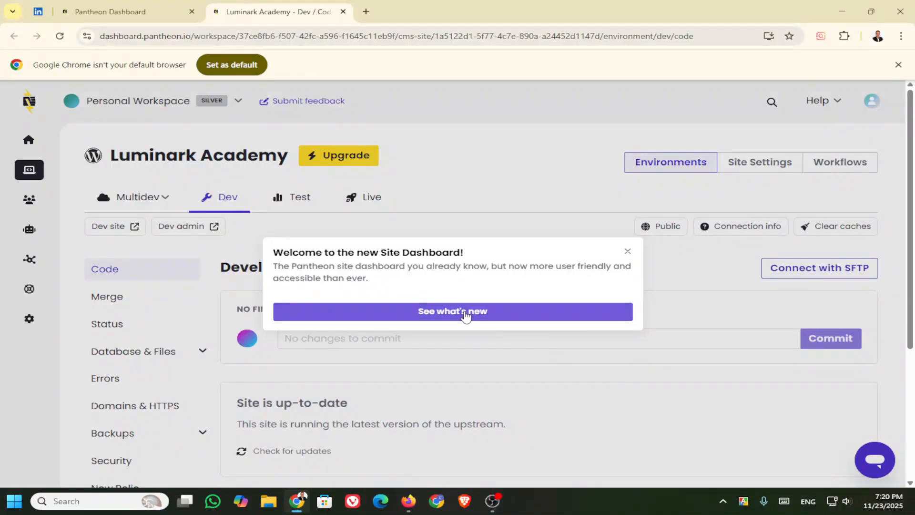
{"action": "left_click", "coordinate": [628, 251]}
{"action": "scroll", "coordinate": [565, 308], "scroll_direction": "down", "scroll_amount": 1}
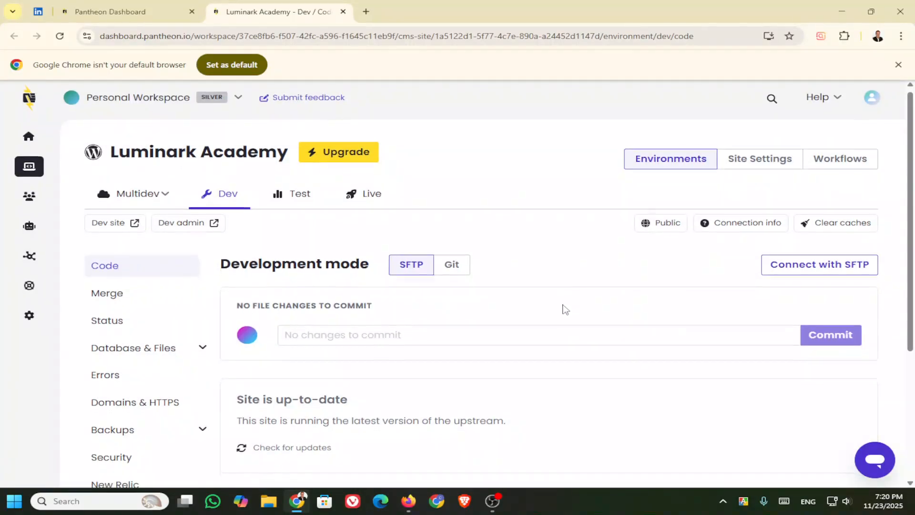
{"action": "scroll", "coordinate": [562, 310], "scroll_direction": "down", "scroll_amount": 3}
{"action": "scroll", "coordinate": [555, 310], "scroll_direction": "up", "scroll_amount": 4}
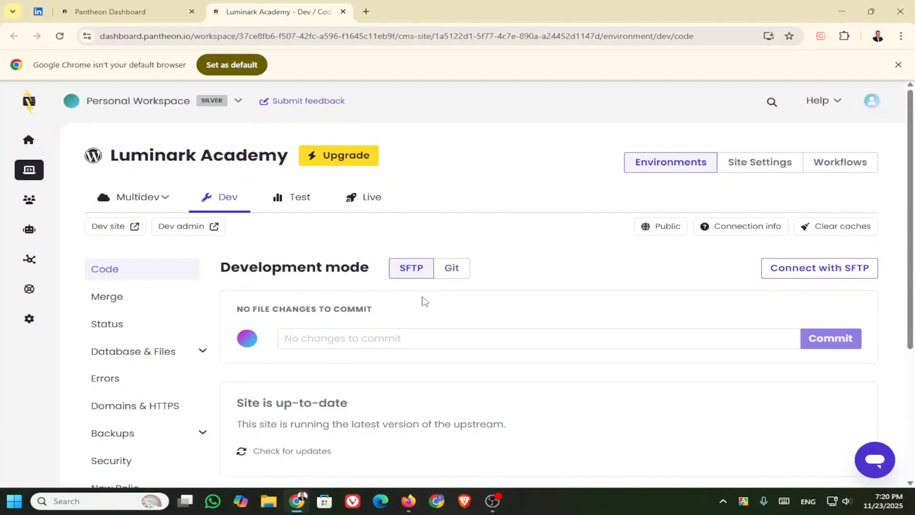
{"action": "scroll", "coordinate": [424, 301], "scroll_direction": "down", "scroll_amount": 1}
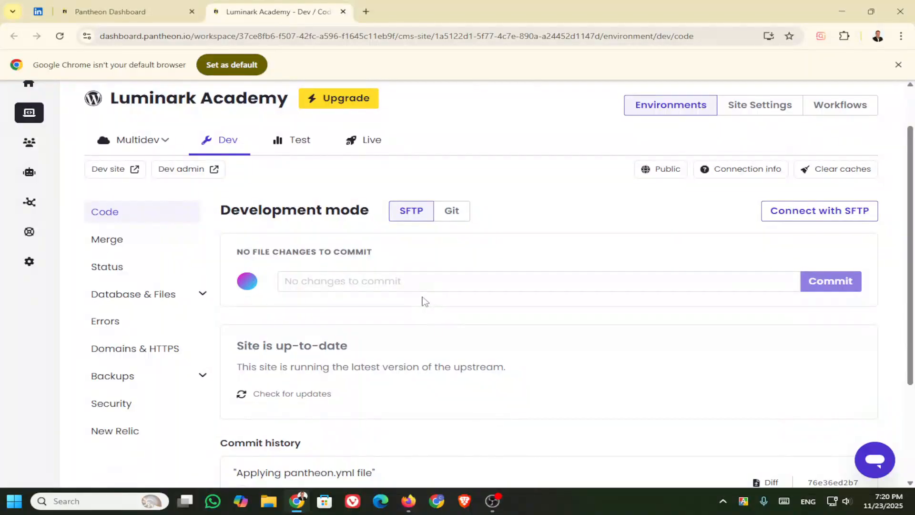
{"action": "scroll", "coordinate": [425, 301], "scroll_direction": "down", "scroll_amount": 2}
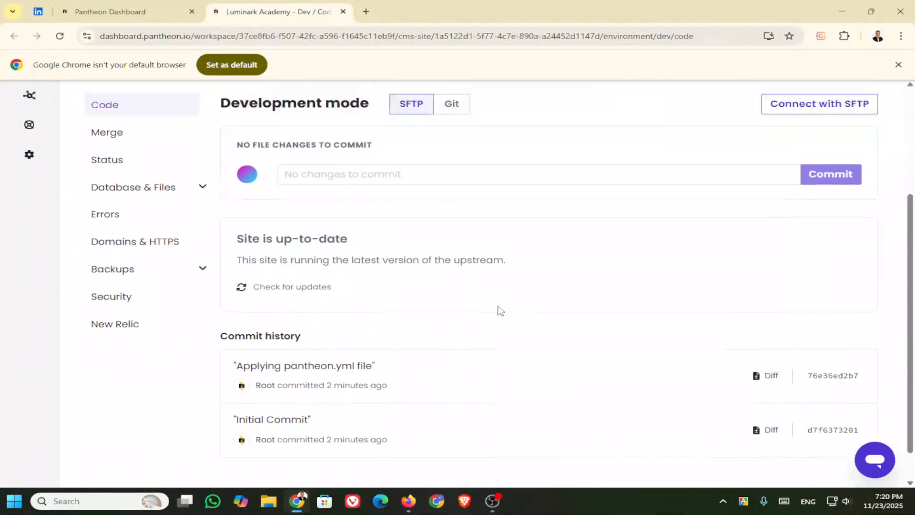
{"action": "scroll", "coordinate": [497, 310], "scroll_direction": "up", "scroll_amount": 3}
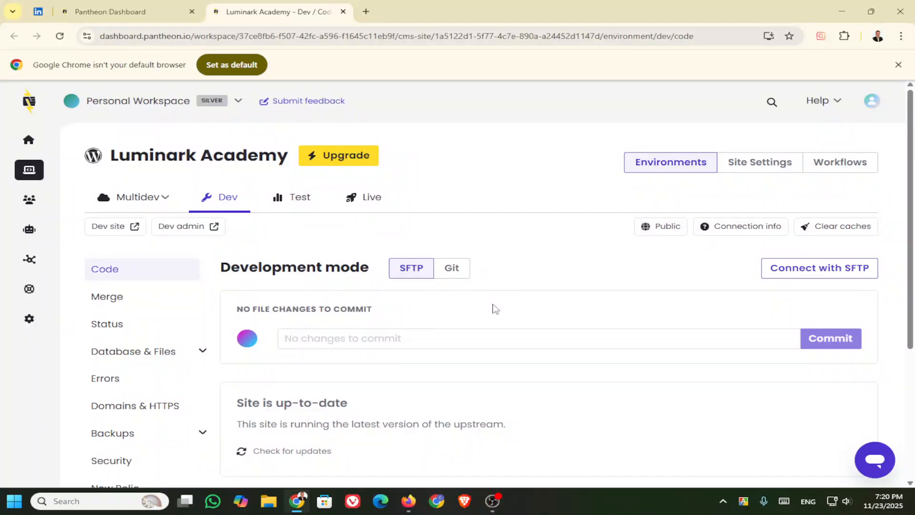
{"action": "scroll", "coordinate": [494, 308], "scroll_direction": "down", "scroll_amount": 3}
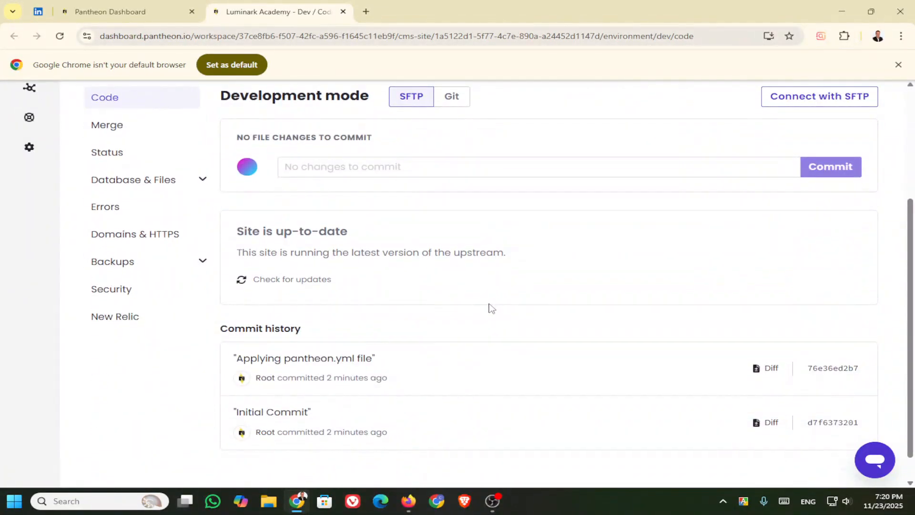
{"action": "scroll", "coordinate": [492, 308], "scroll_direction": "down", "scroll_amount": 1}
{"action": "scroll", "coordinate": [491, 309], "scroll_direction": "up", "scroll_amount": 4}
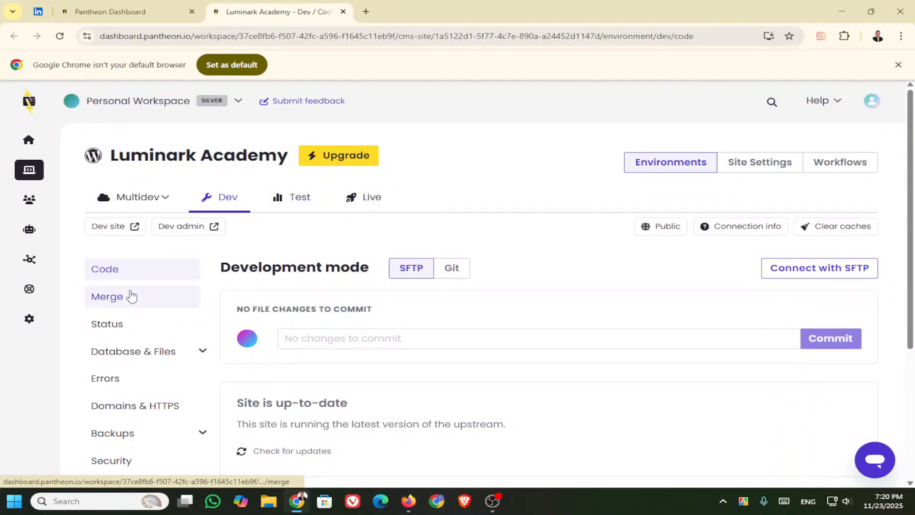
{"action": "scroll", "coordinate": [139, 403], "scroll_direction": "down", "scroll_amount": 4}
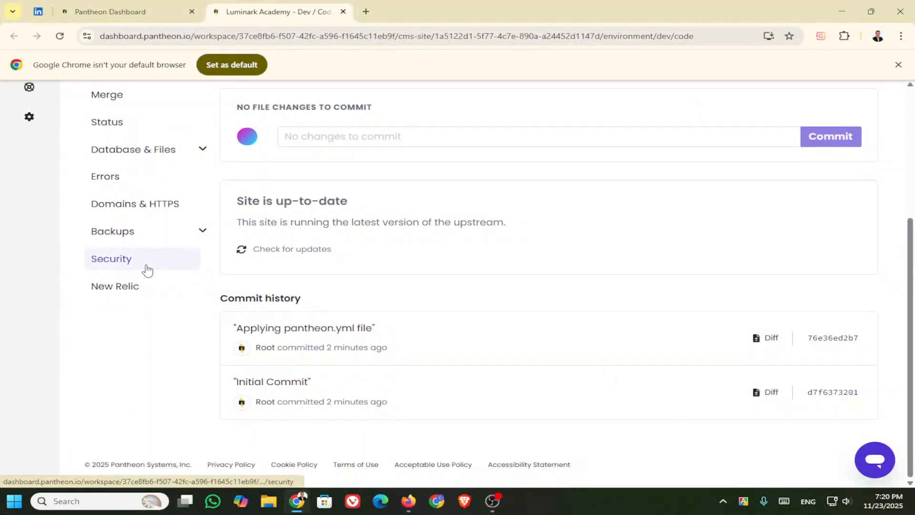
{"action": "scroll", "coordinate": [147, 271], "scroll_direction": "up", "scroll_amount": 5}
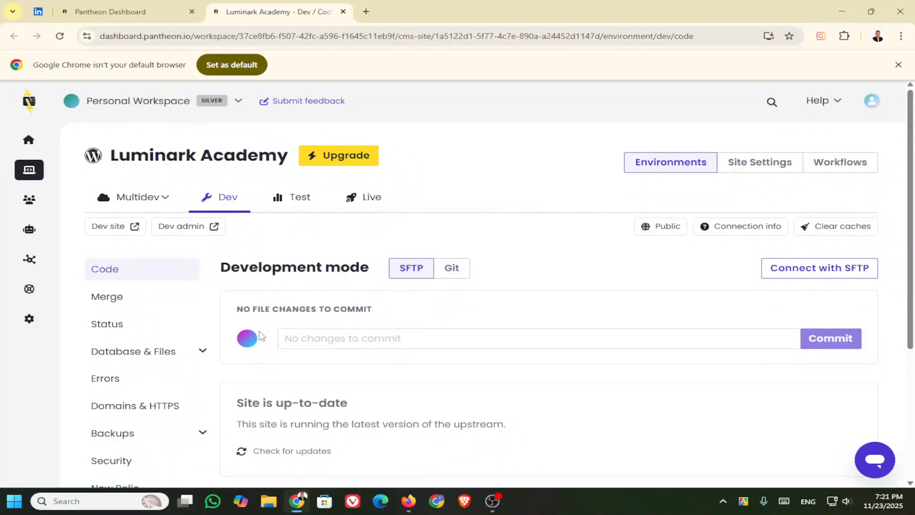
{"action": "scroll", "coordinate": [259, 337], "scroll_direction": "down", "scroll_amount": 5}
{"action": "scroll", "coordinate": [331, 305], "scroll_direction": "up", "scroll_amount": 5}
Step: Review Site Settings: Sandbox plan, WordPress upstream, master branch and PHP 8.2
{"action": "left_click", "coordinate": [750, 165]}
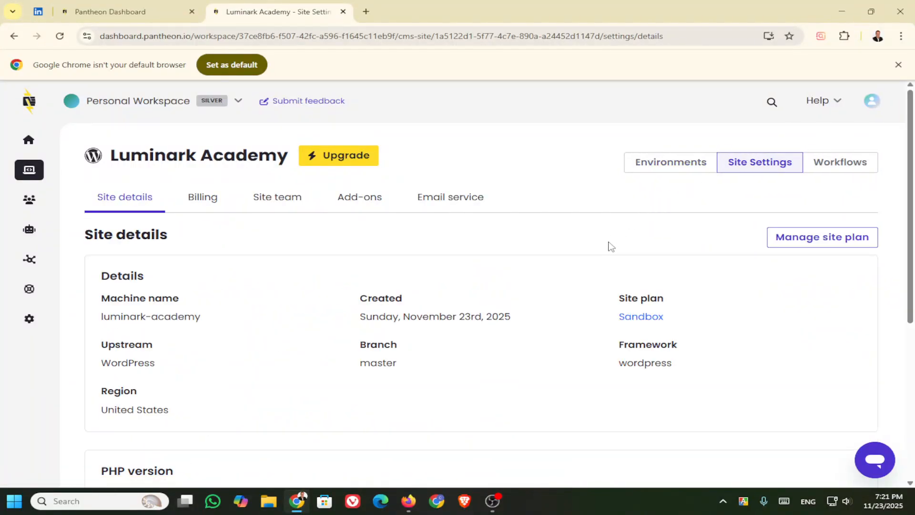
{"action": "scroll", "coordinate": [235, 288], "scroll_direction": "down", "scroll_amount": 3}
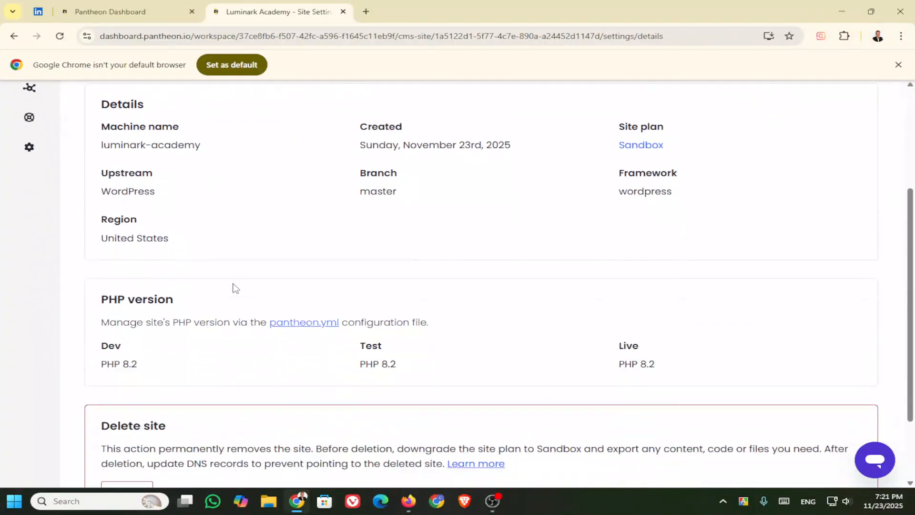
{"action": "scroll", "coordinate": [236, 287], "scroll_direction": "down", "scroll_amount": 2}
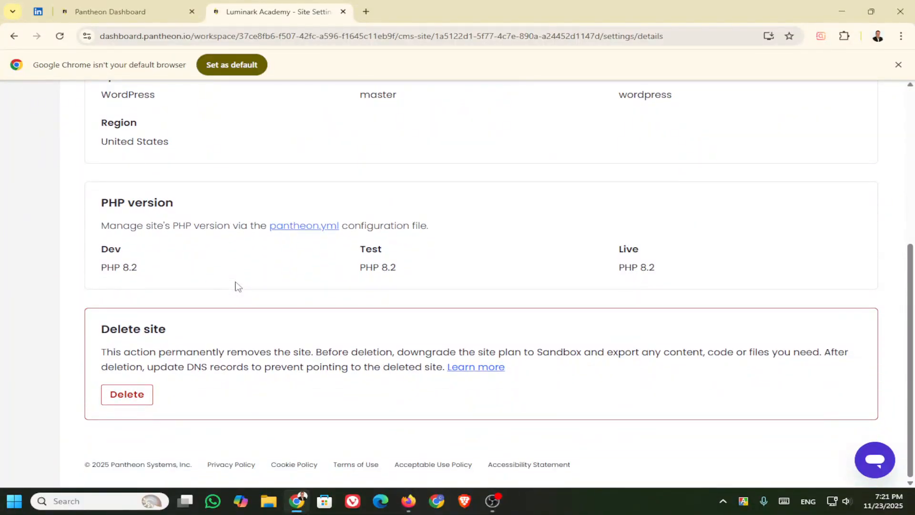
{"action": "scroll", "coordinate": [235, 286], "scroll_direction": "up", "scroll_amount": 4}
{"action": "scroll", "coordinate": [341, 298], "scroll_direction": "up", "scroll_amount": 1}
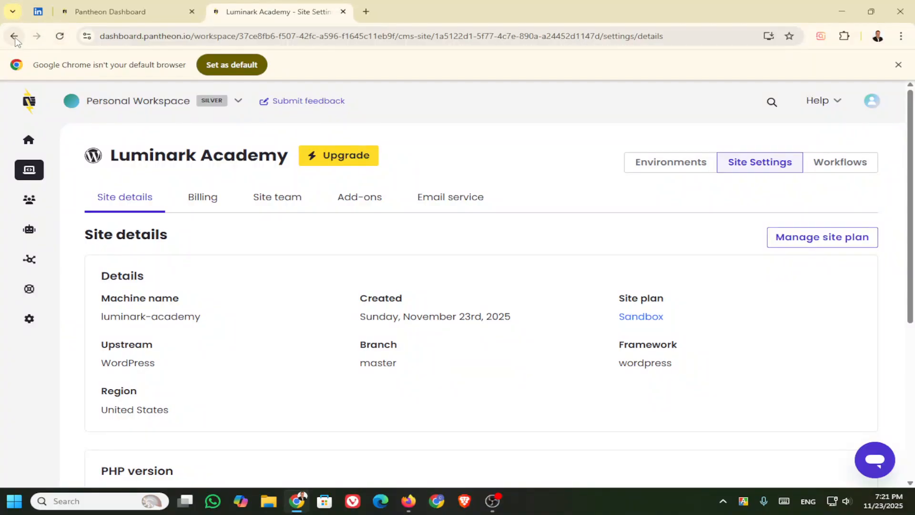
Step: Review and refresh the Workflows log, then go back to the Dev Code page
{"action": "left_click", "coordinate": [677, 164]}
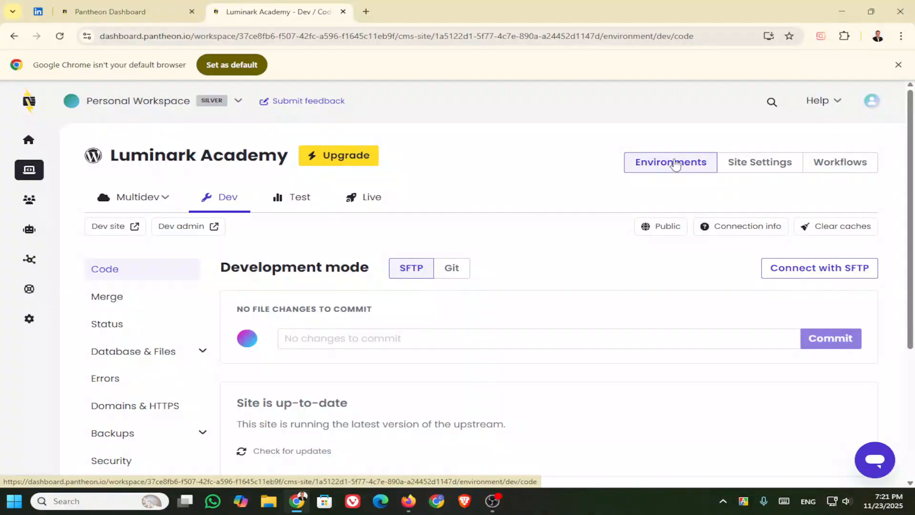
{"action": "scroll", "coordinate": [181, 354], "scroll_direction": "down", "scroll_amount": 3}
{"action": "scroll", "coordinate": [181, 354], "scroll_direction": "up", "scroll_amount": 3}
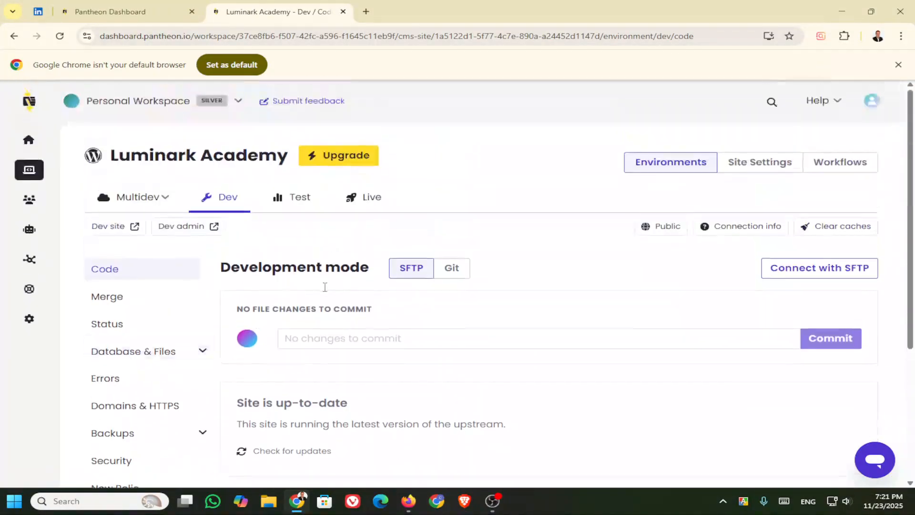
{"action": "left_click", "coordinate": [841, 164]}
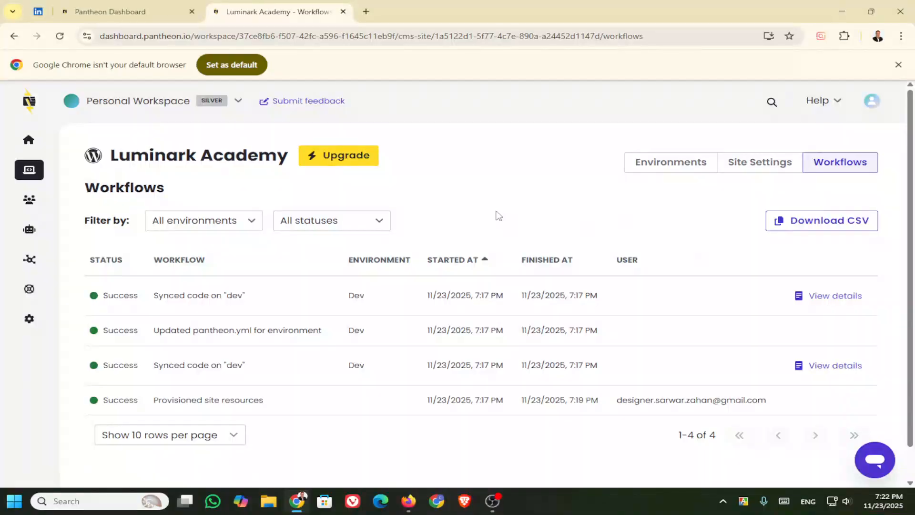
{"action": "scroll", "coordinate": [498, 212], "scroll_direction": "down", "scroll_amount": 1}
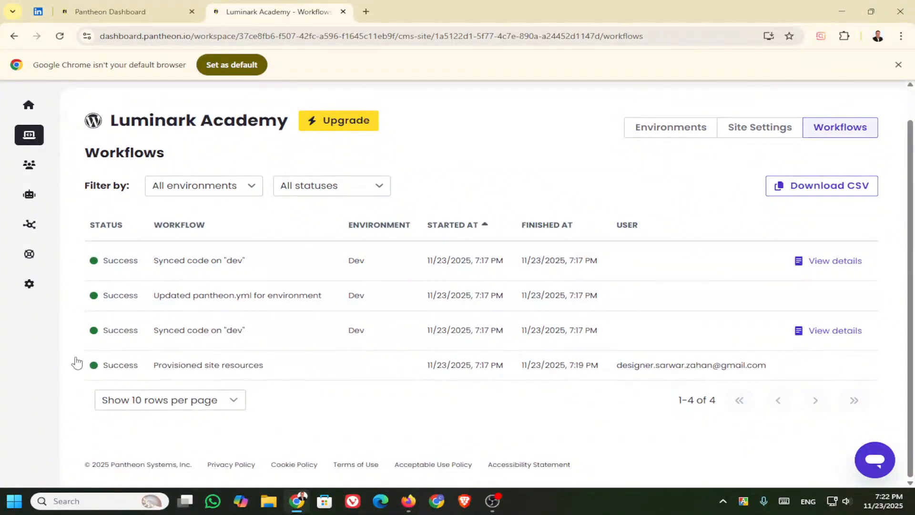
{"action": "scroll", "coordinate": [376, 422], "scroll_direction": "up", "scroll_amount": 1}
{"action": "scroll", "coordinate": [376, 422], "scroll_direction": "up", "scroll_amount": 1}
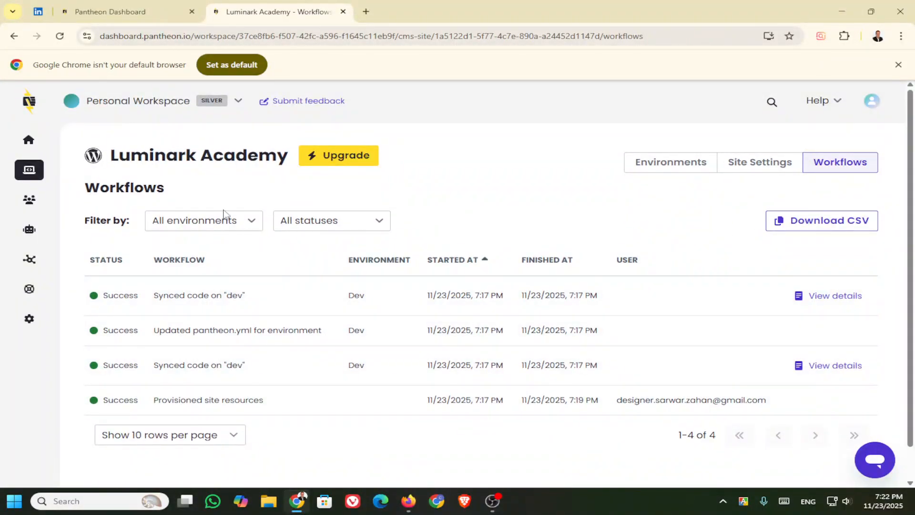
{"action": "left_click", "coordinate": [60, 37]}
{"action": "left_click", "coordinate": [14, 37]}
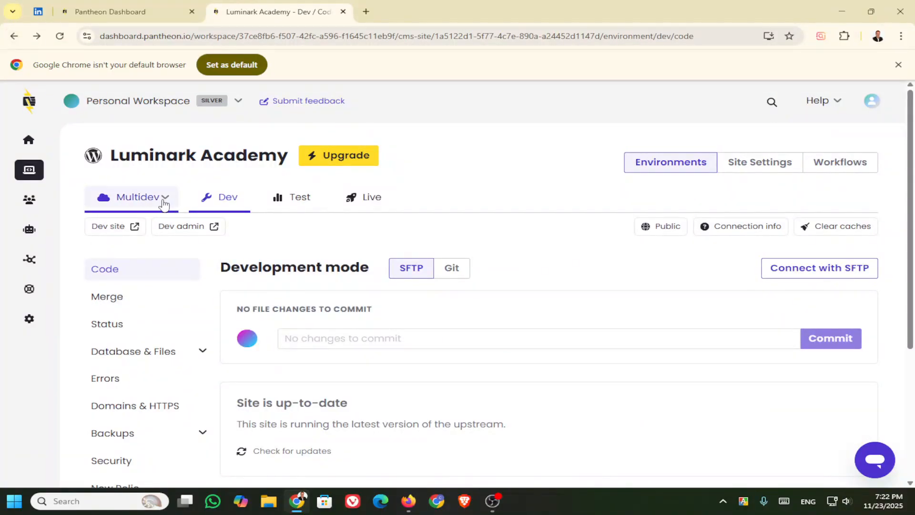
Step: Open the Dev site's WordPress admin, pass the sandbox notice and choose English (United States)
{"action": "left_click", "coordinate": [197, 229]}
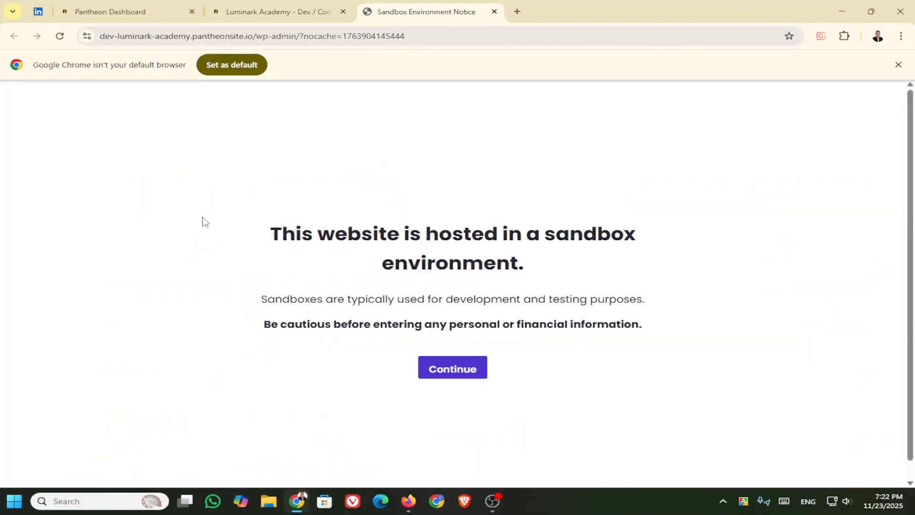
{"action": "left_click", "coordinate": [461, 376]}
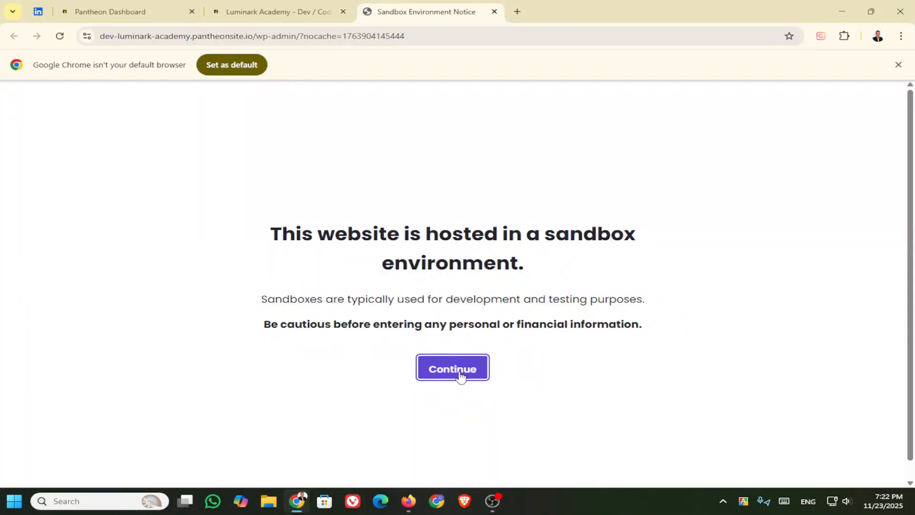
{"action": "left_click", "coordinate": [457, 372]}
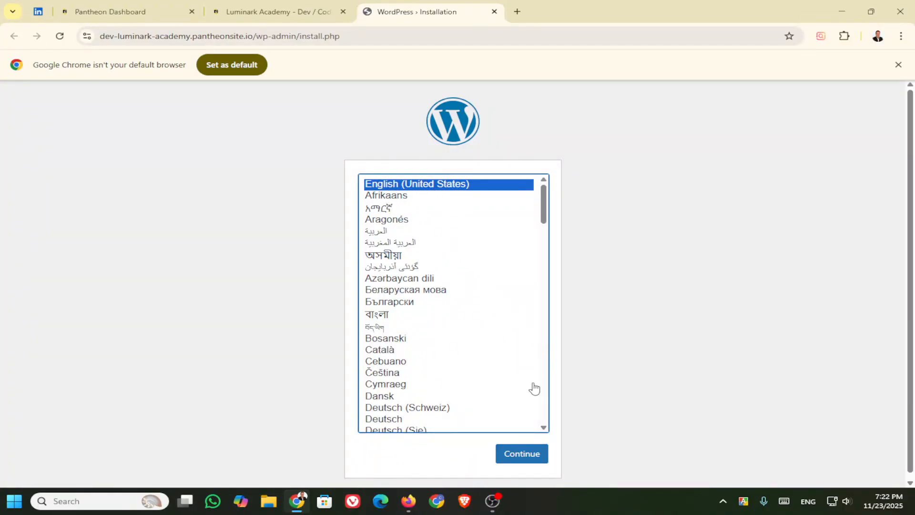
{"action": "left_click", "coordinate": [522, 455]}
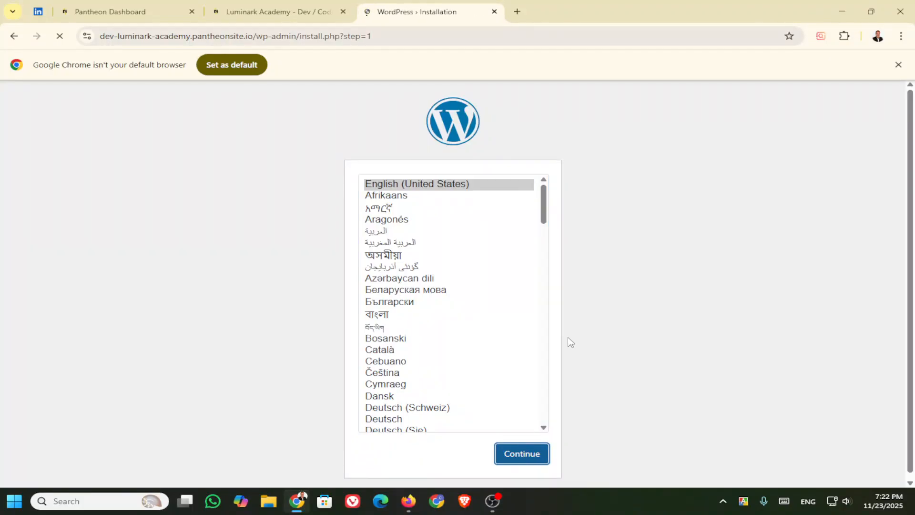
Step: Enter 'Luminark Academy' as the WordPress site title
{"action": "scroll", "coordinate": [437, 320], "scroll_direction": "down", "scroll_amount": 2}
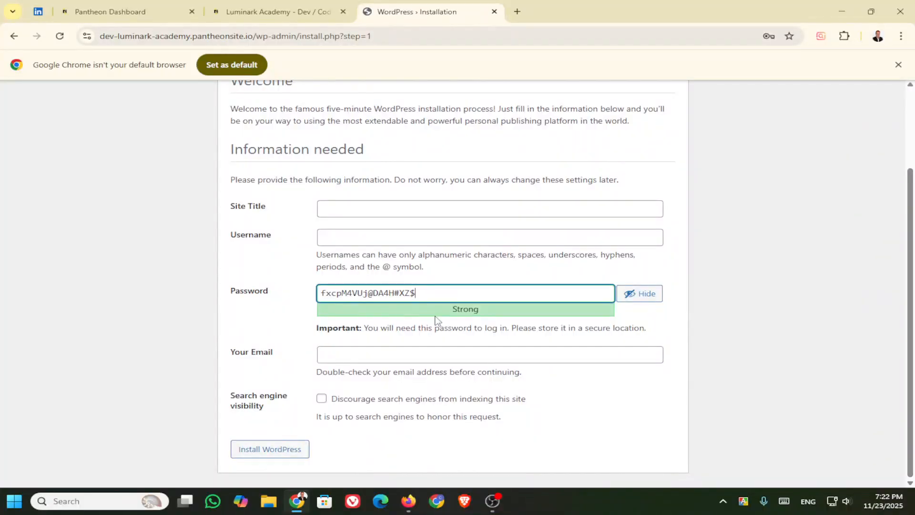
{"action": "scroll", "coordinate": [435, 321], "scroll_direction": "up", "scroll_amount": 3}
{"action": "left_click", "coordinate": [360, 307]}
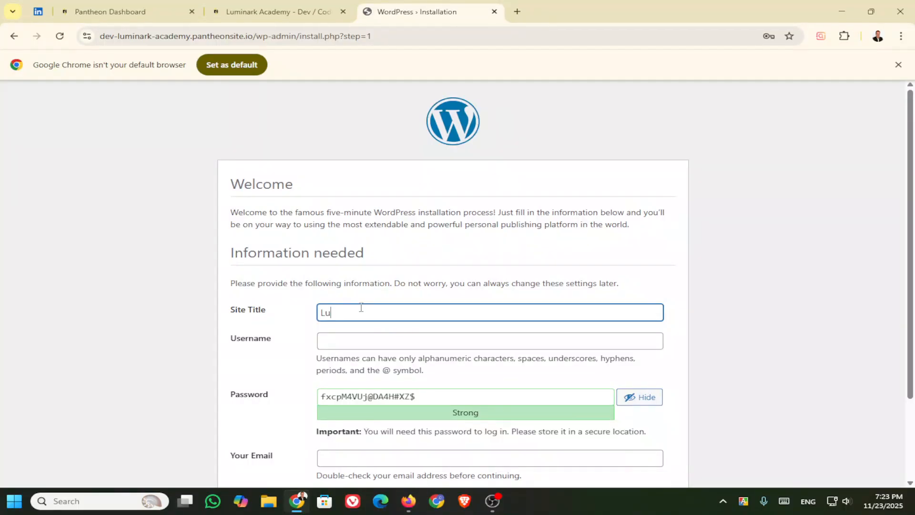
{"action": "type", "text": "minark Academy"}
Step: Enter the admin username and select the generated password for replacement
{"action": "left_click", "coordinate": [357, 339]}
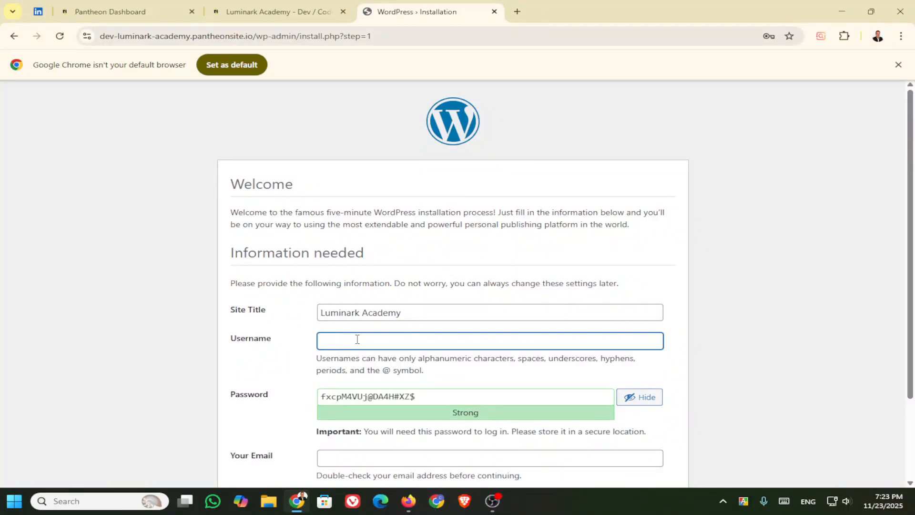
{"action": "type", "text": "Sarwar Zahan"}
{"action": "scroll", "coordinate": [374, 349], "scroll_direction": "down", "scroll_amount": 1}
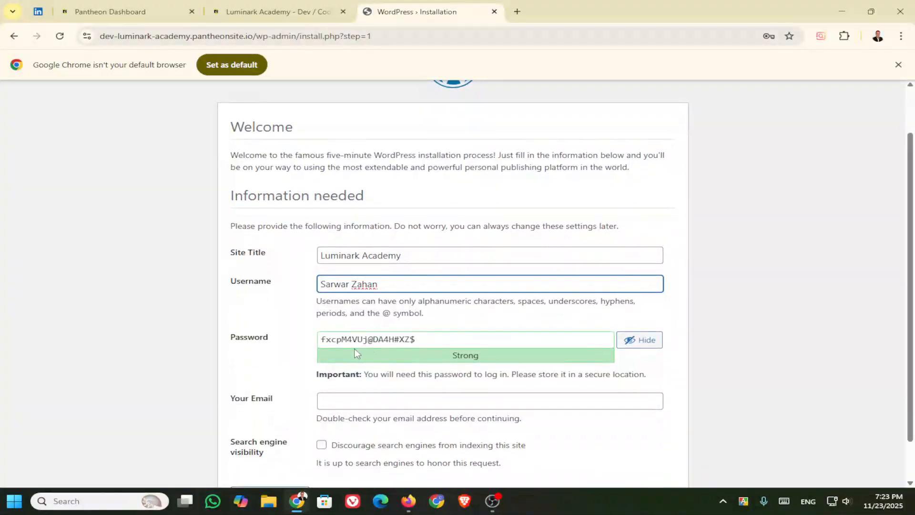
{"action": "left_click", "coordinate": [435, 338]}
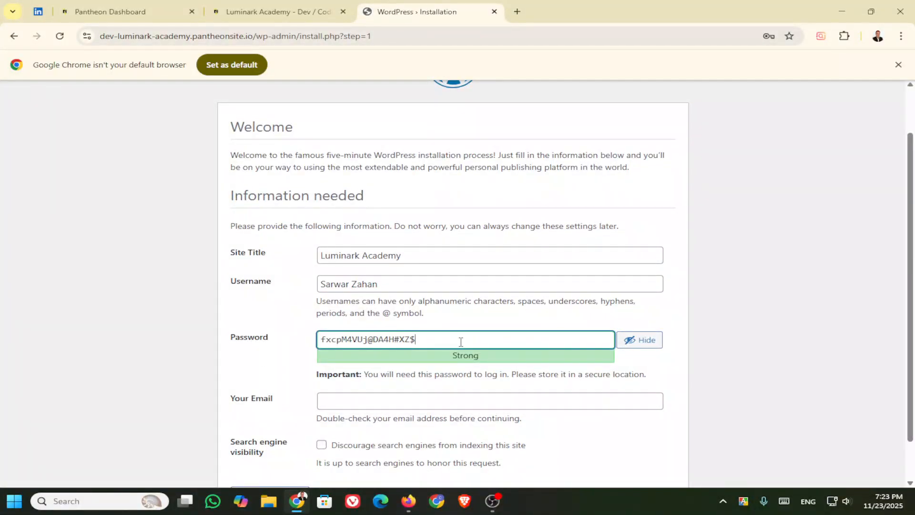
{"action": "scroll", "coordinate": [443, 334], "scroll_direction": "down", "scroll_amount": 1}
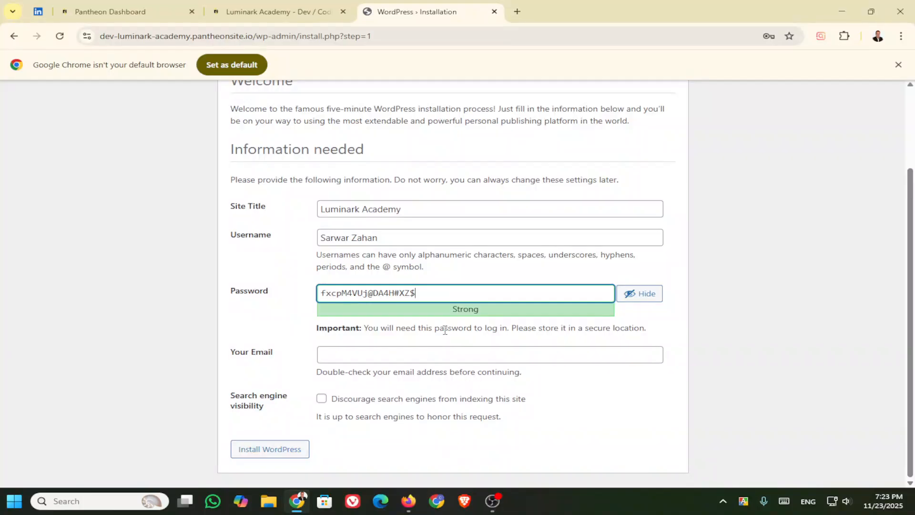
{"action": "left_click_drag", "start_coordinate": [421, 293], "coordinate": [281, 298]}
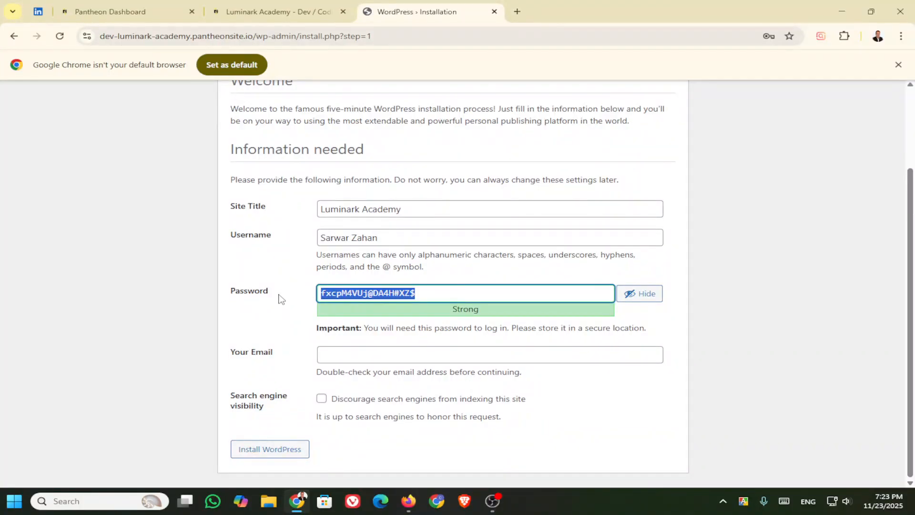
Step: Mask the password field and dismiss Chrome's suggested strong passwords
{"action": "type", "text": "Za"}
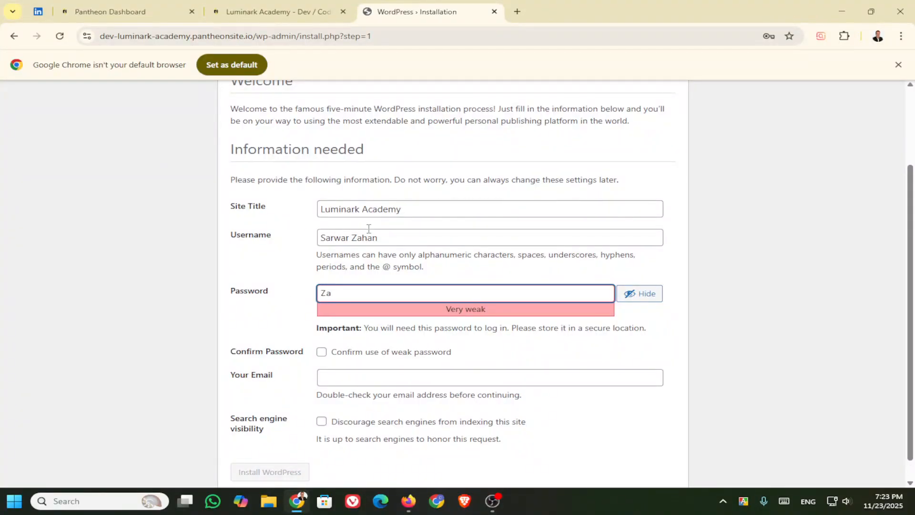
{"action": "left_click", "coordinate": [641, 293]}
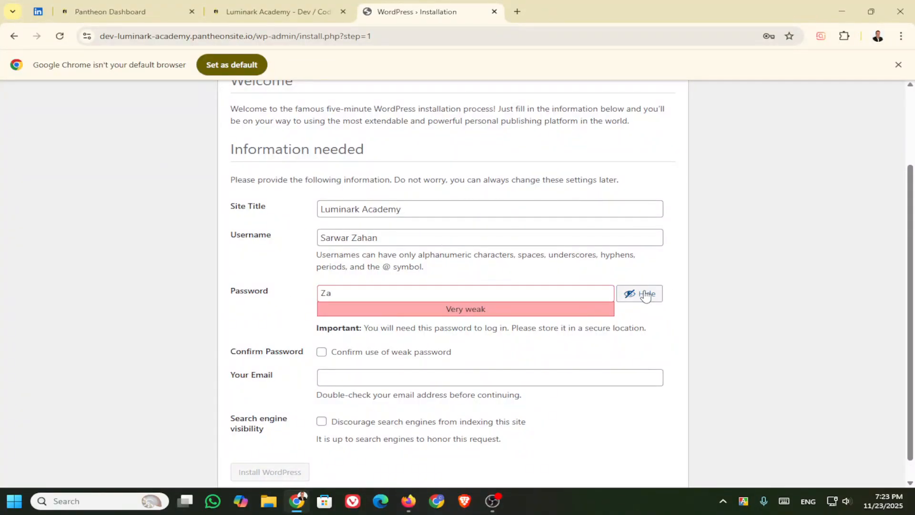
{"action": "left_click", "coordinate": [344, 293]}
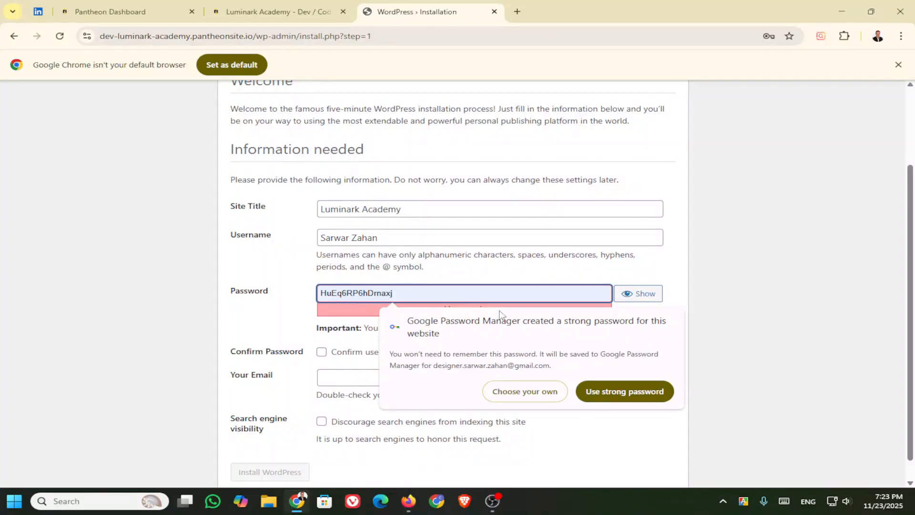
{"action": "left_click", "coordinate": [564, 434]}
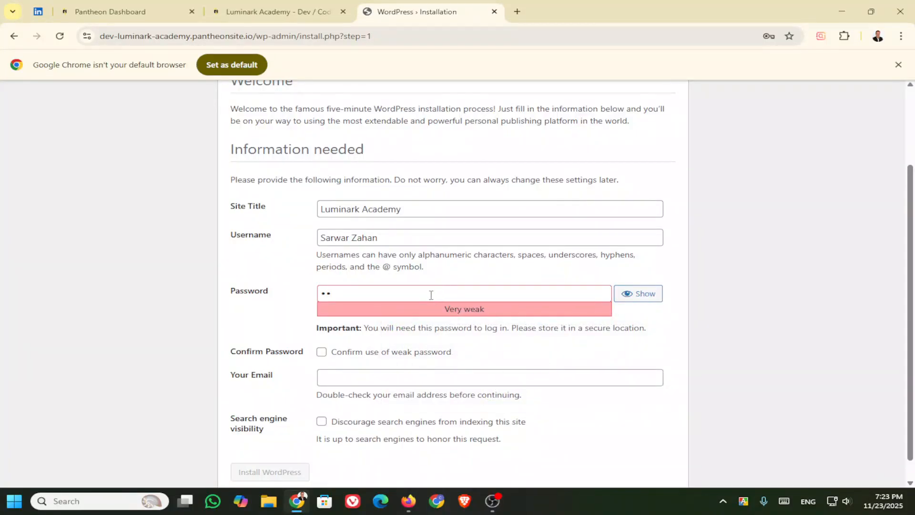
{"action": "left_click", "coordinate": [408, 294]}
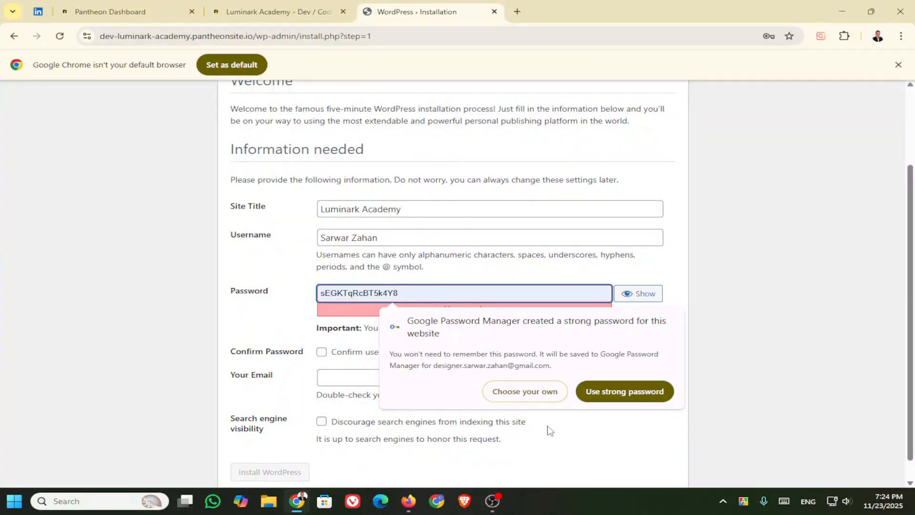
{"action": "left_click", "coordinate": [571, 439]}
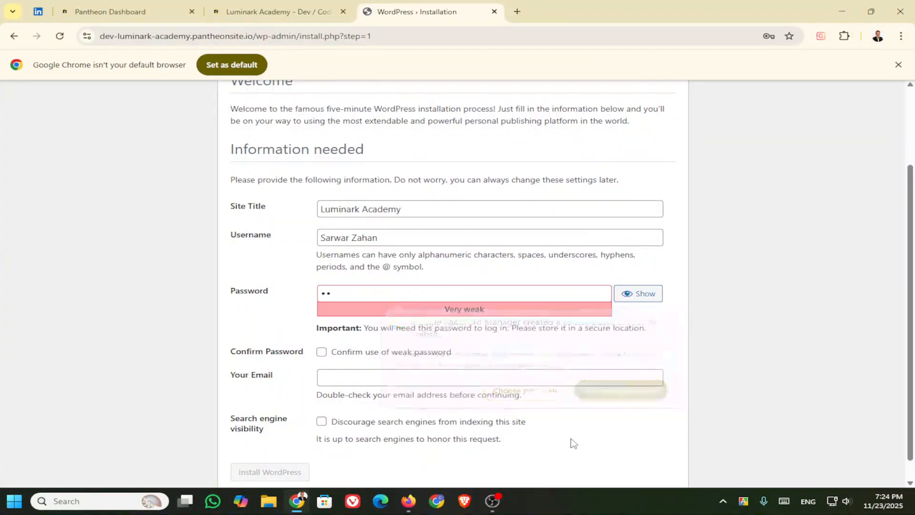
Step: Choose your own password and type a custom one until it rates Medium
{"action": "left_click", "coordinate": [336, 292]}
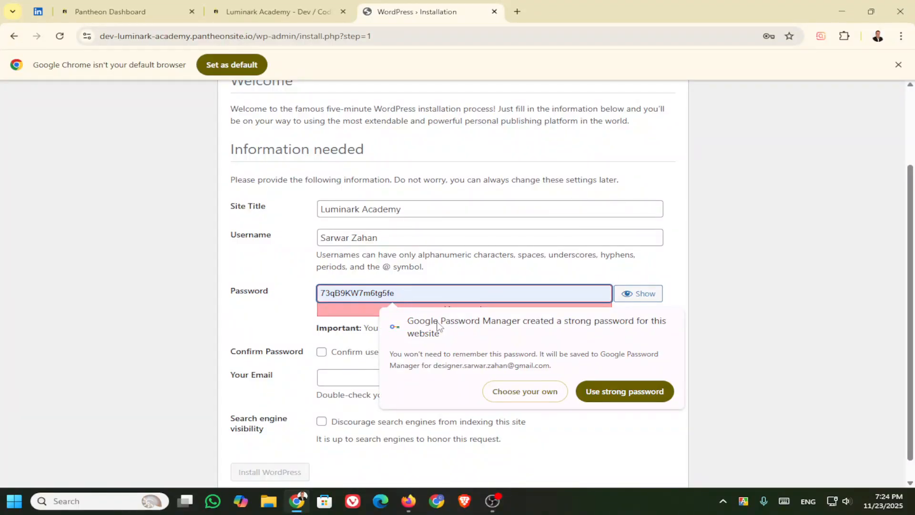
{"action": "left_click", "coordinate": [539, 394]}
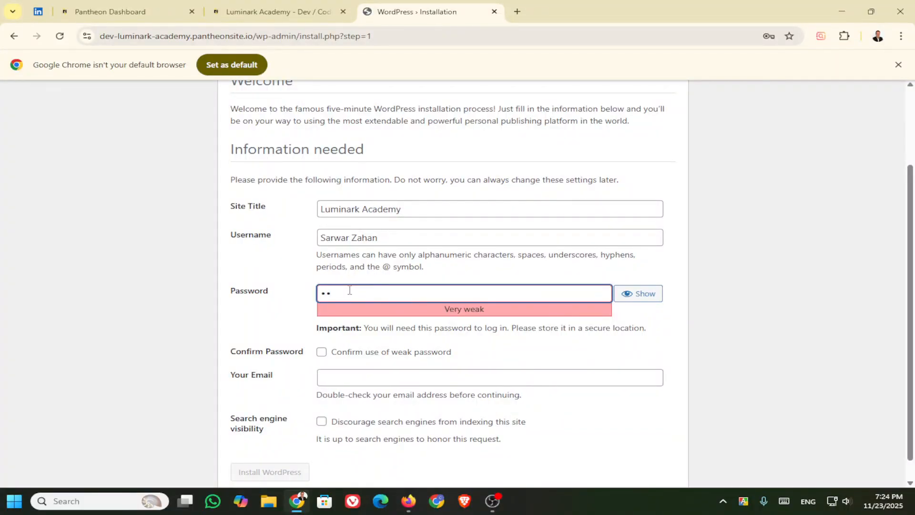
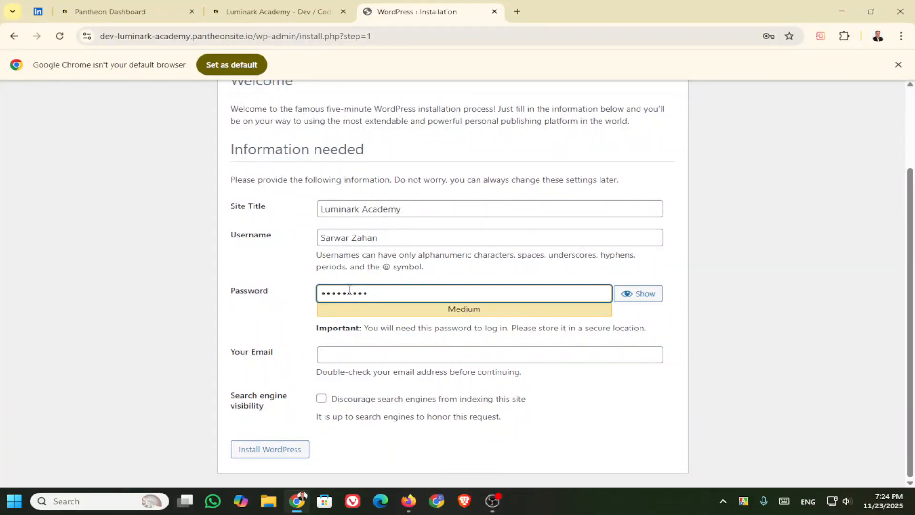
Step: Enter the administrator's Gmail address in the Your Email field, fixing typos along the way
{"action": "left_click", "coordinate": [400, 356]}
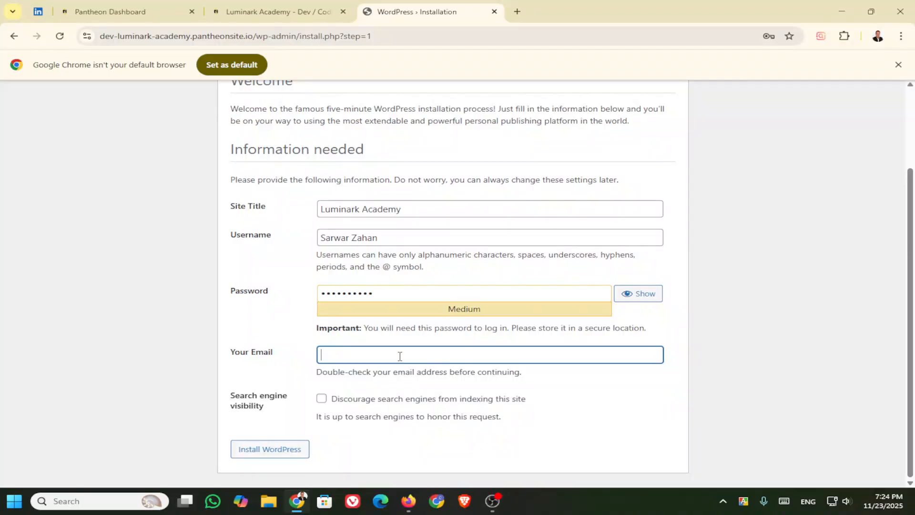
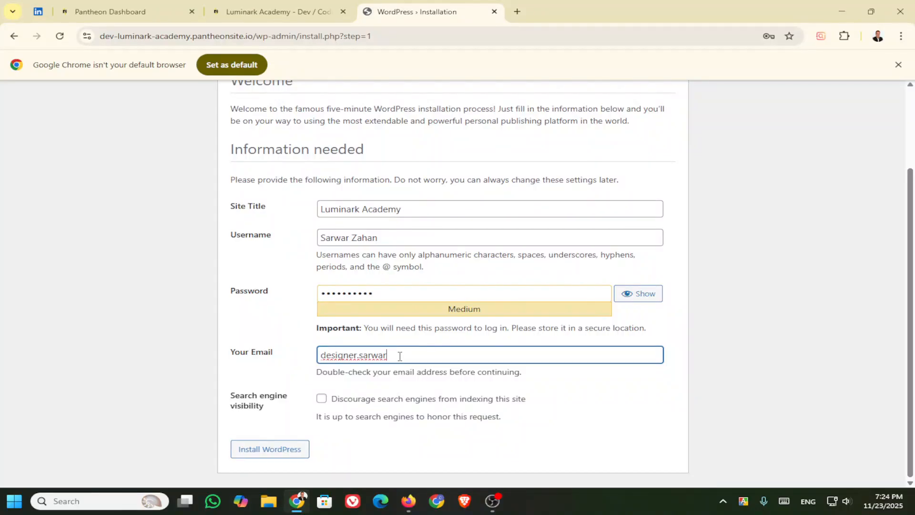
Step: Run the WordPress install, dismiss Chrome's save-password bubble, and go to the login page
{"action": "left_click", "coordinate": [268, 450]}
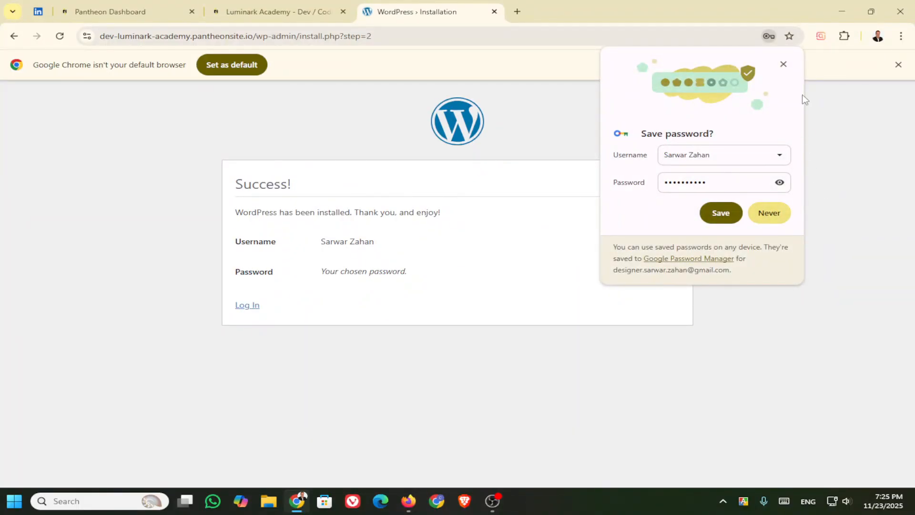
{"action": "left_click", "coordinate": [783, 64]}
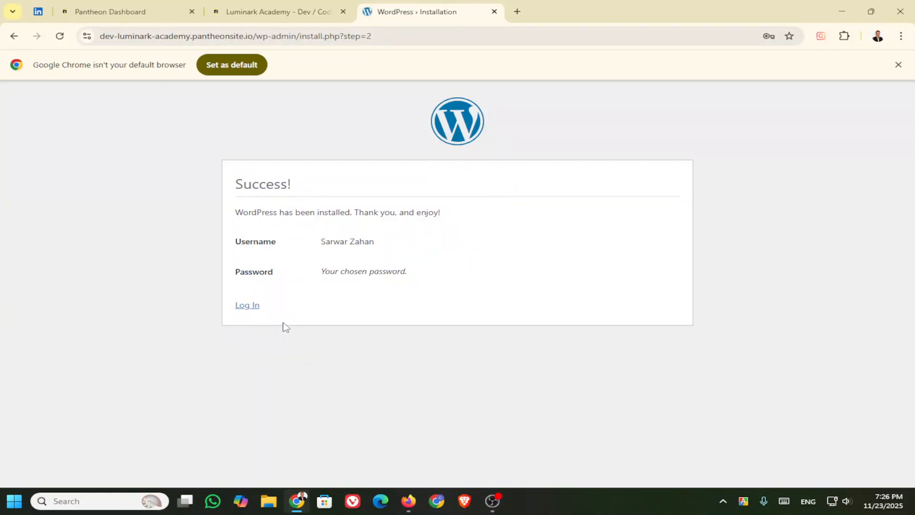
{"action": "left_click", "coordinate": [250, 312]}
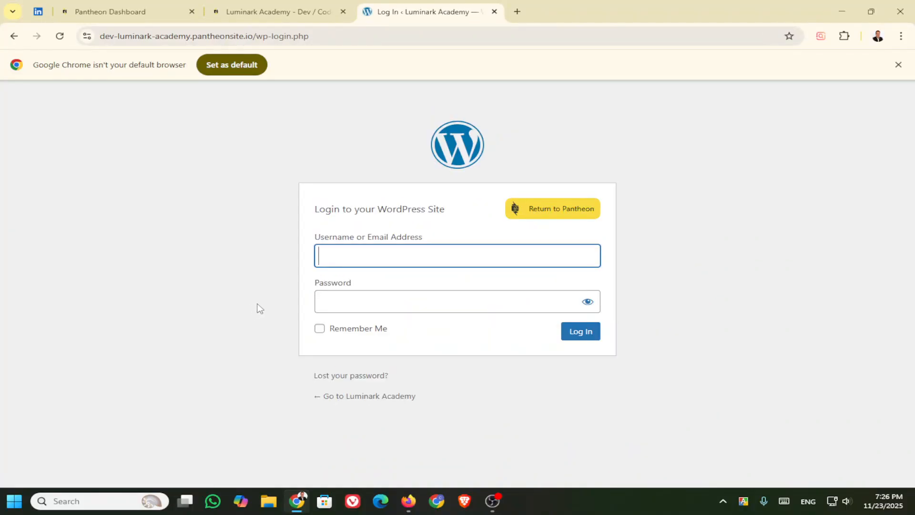
Step: Try logging in as the autofilled user 'Admin' with a password, which is rejected as unregistered
{"action": "left_click", "coordinate": [373, 255]}
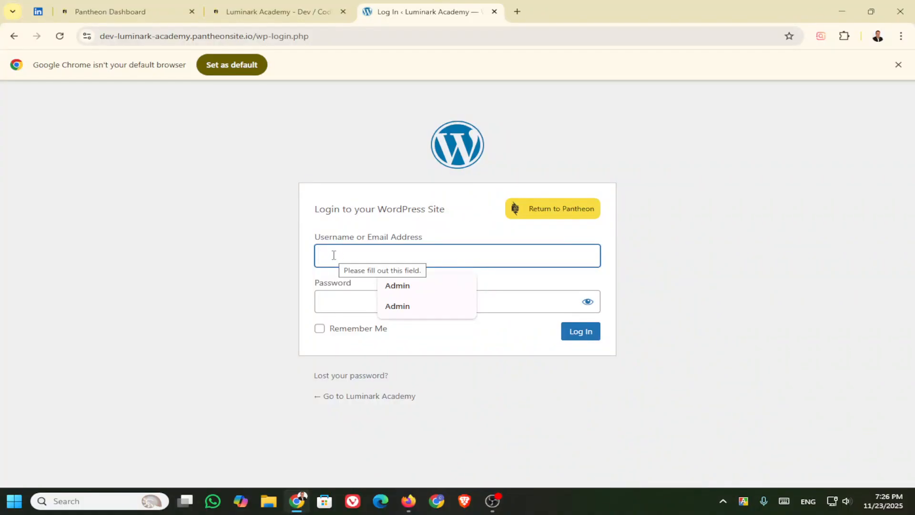
{"action": "left_click", "coordinate": [395, 287]}
{"action": "left_click", "coordinate": [354, 305]}
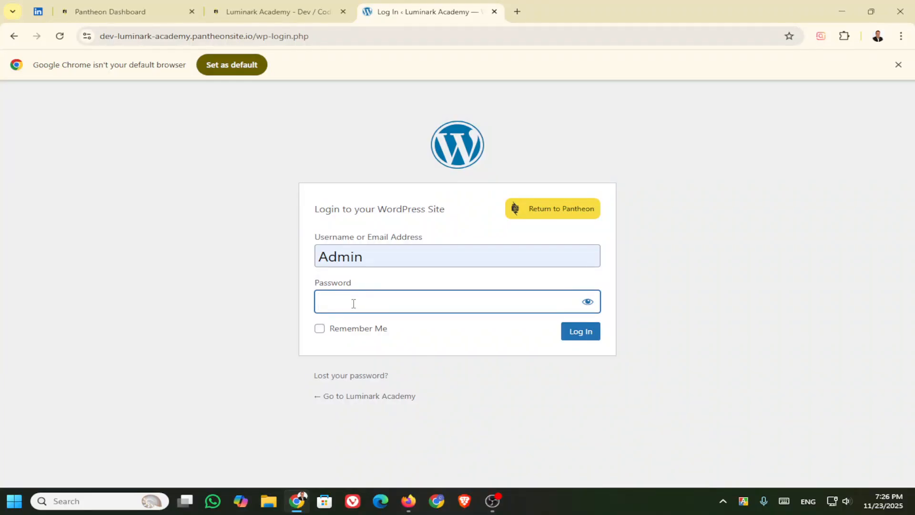
{"action": "type", "text": "*****"}
{"action": "left_click", "coordinate": [574, 334]}
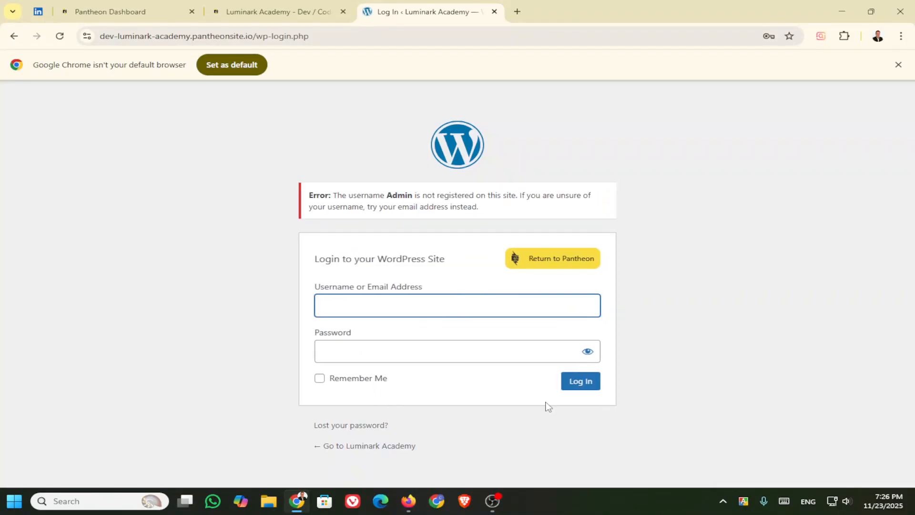
{"action": "left_click", "coordinate": [363, 306]}
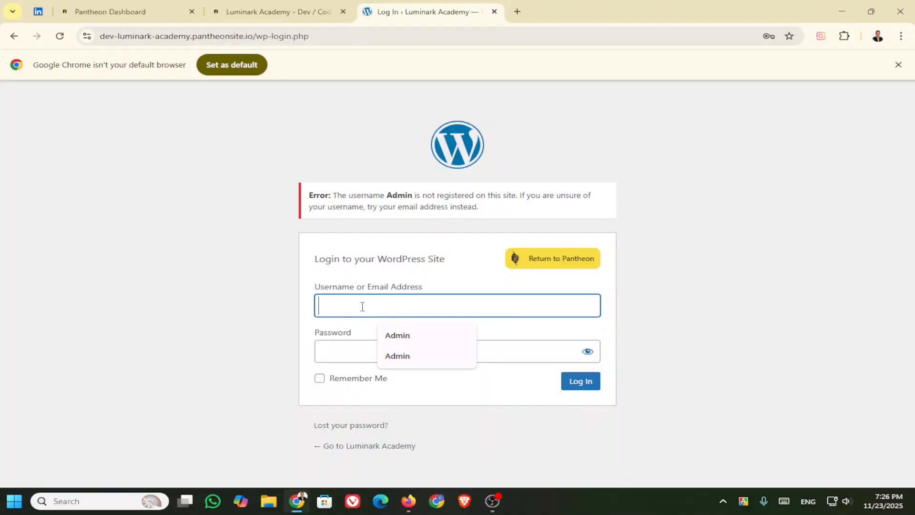
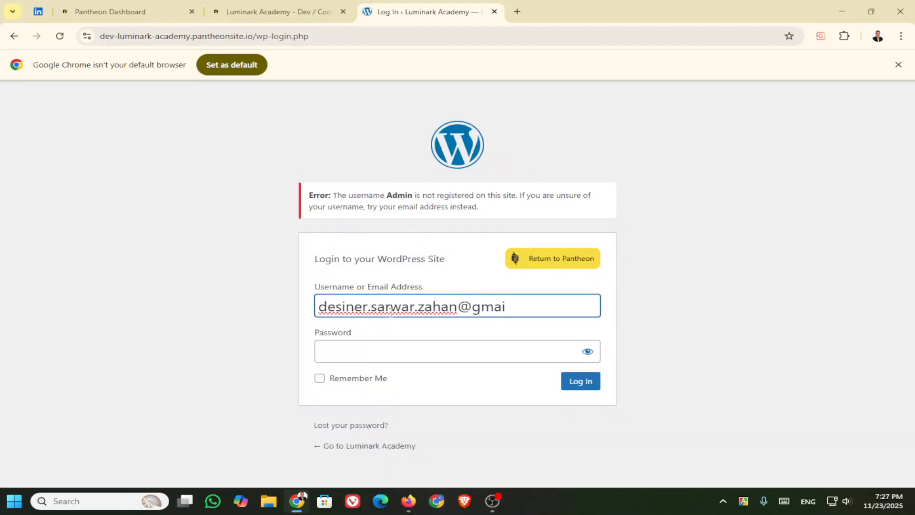
Step: Attempt to log in with a misspelled admin e-mail address and the password
{"action": "left_click", "coordinate": [374, 349]}
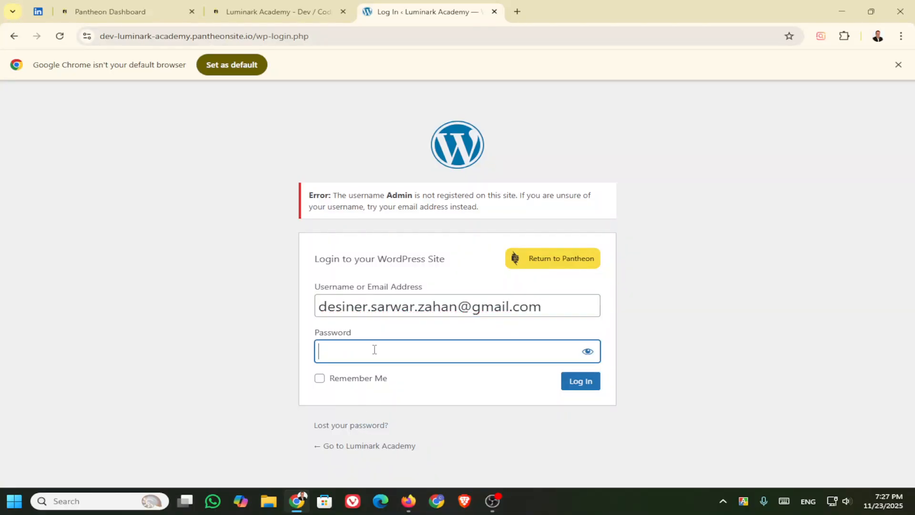
{"action": "type", "text": "•"}
{"action": "type", "text": "••••"}
{"action": "type", "text": "••••"}
{"action": "left_click", "coordinate": [584, 383]}
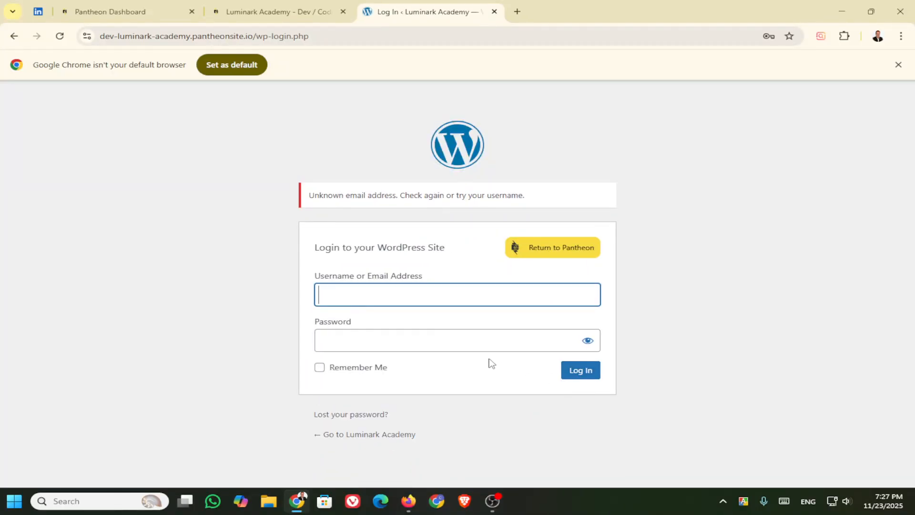
Step: Re-enter the correctly spelled administrator e-mail address and the password
{"action": "left_click", "coordinate": [411, 296]}
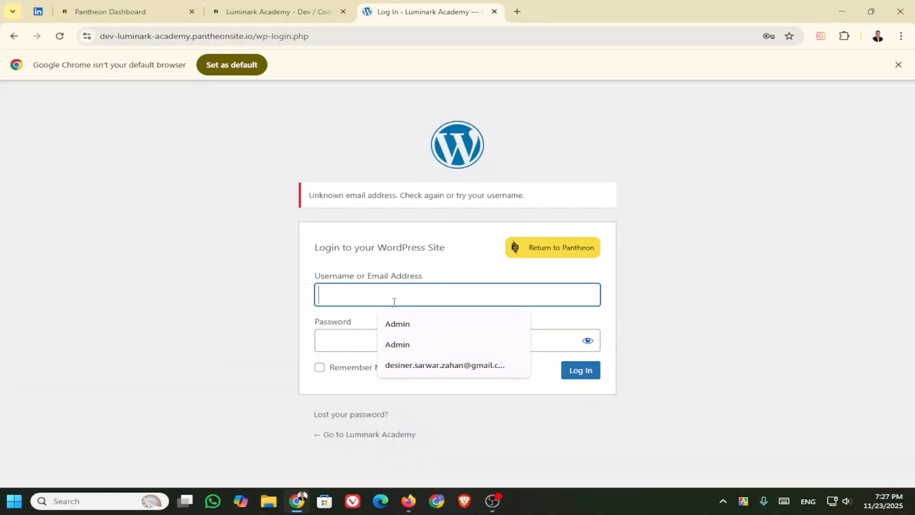
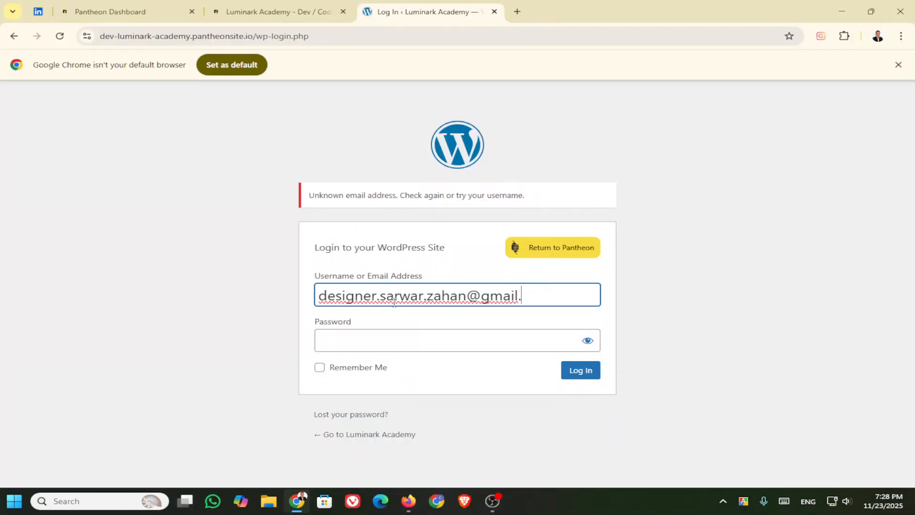
{"action": "left_click", "coordinate": [441, 341]}
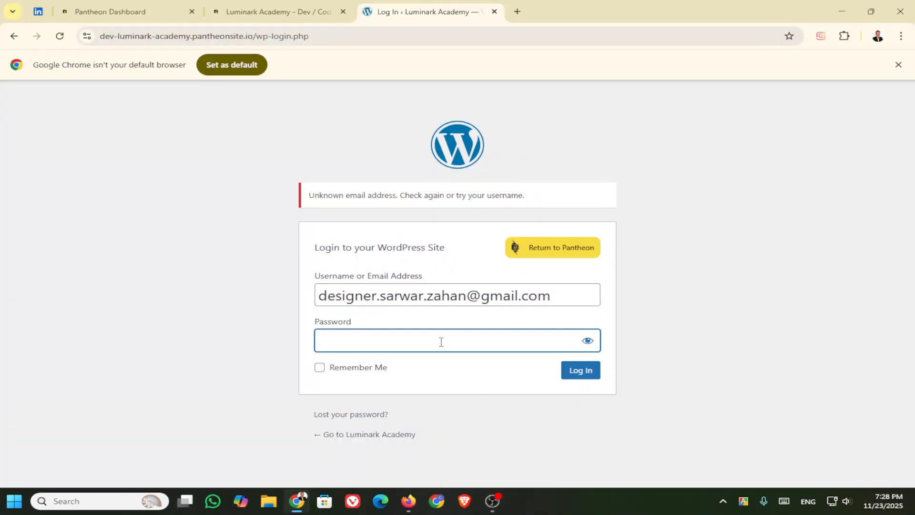
{"action": "type", "text": "••••••••••"}
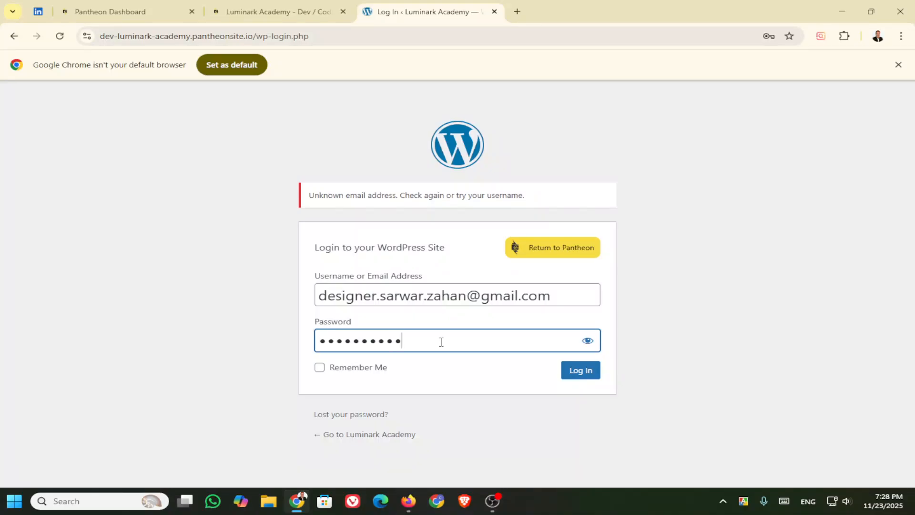
Step: Log in to the WordPress dashboard and go to Appearance > Themes
{"action": "left_click", "coordinate": [588, 374]}
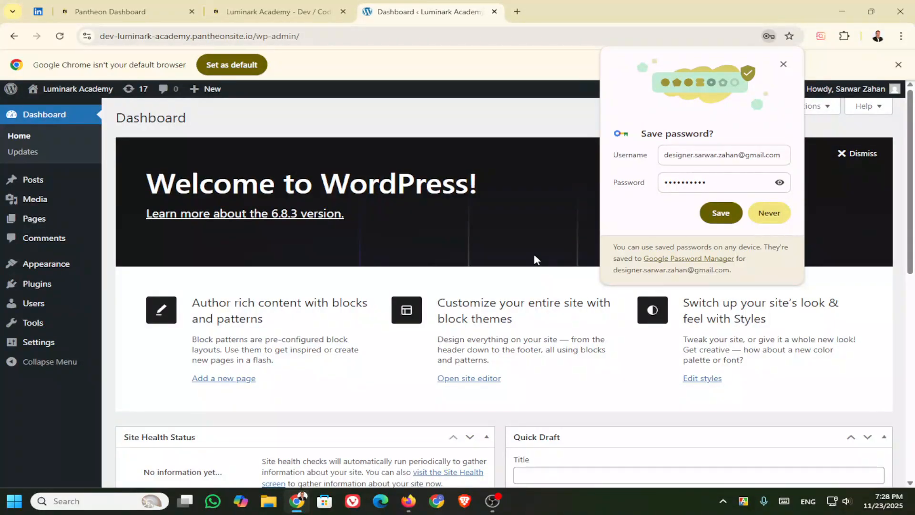
{"action": "scroll", "coordinate": [243, 301], "scroll_direction": "down", "scroll_amount": 2}
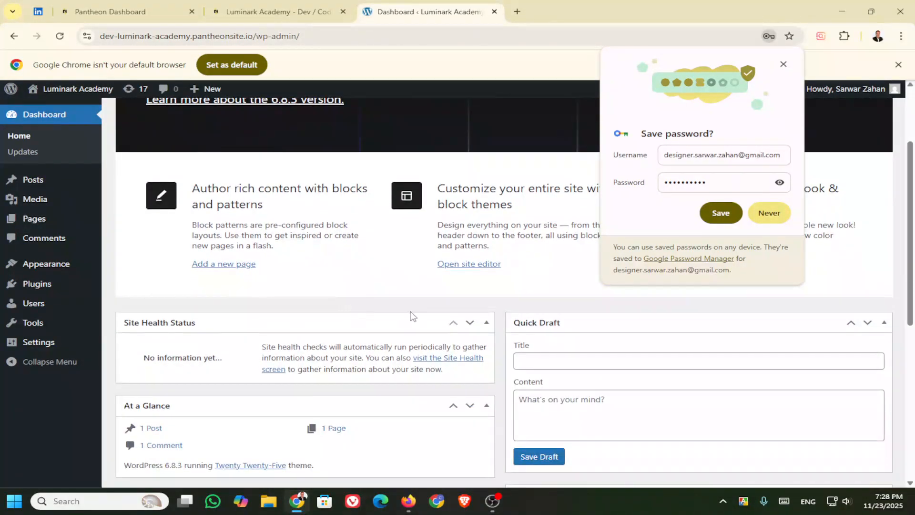
{"action": "scroll", "coordinate": [412, 315], "scroll_direction": "down", "scroll_amount": 5}
{"action": "scroll", "coordinate": [409, 310], "scroll_direction": "up", "scroll_amount": 7}
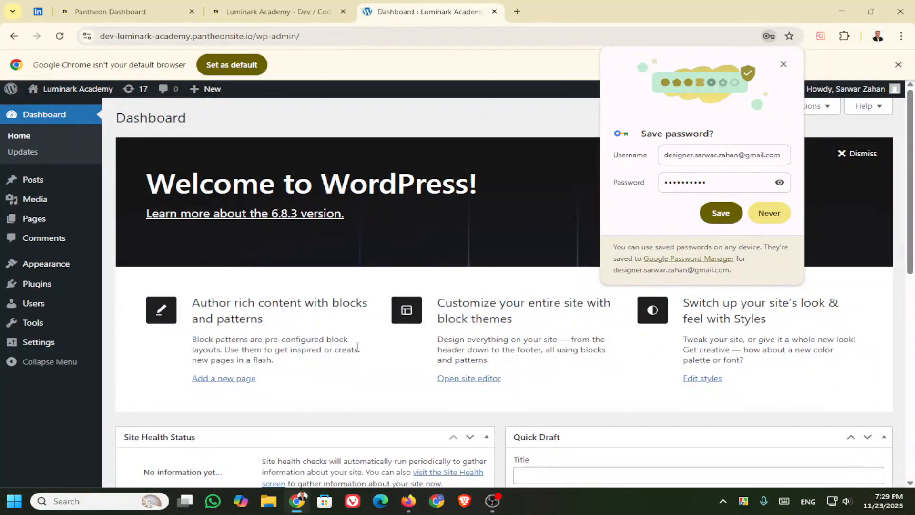
{"action": "scroll", "coordinate": [464, 351], "scroll_direction": "down", "scroll_amount": 10}
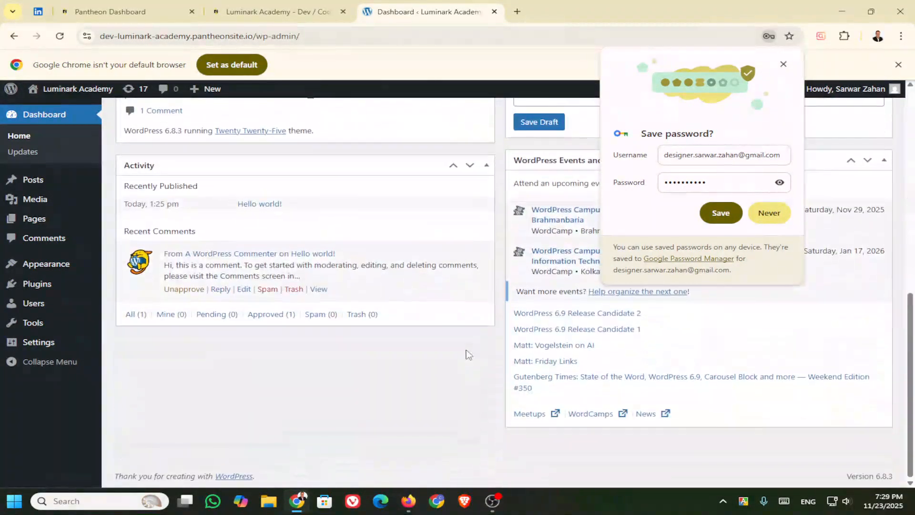
{"action": "scroll", "coordinate": [465, 353], "scroll_direction": "up", "scroll_amount": 10}
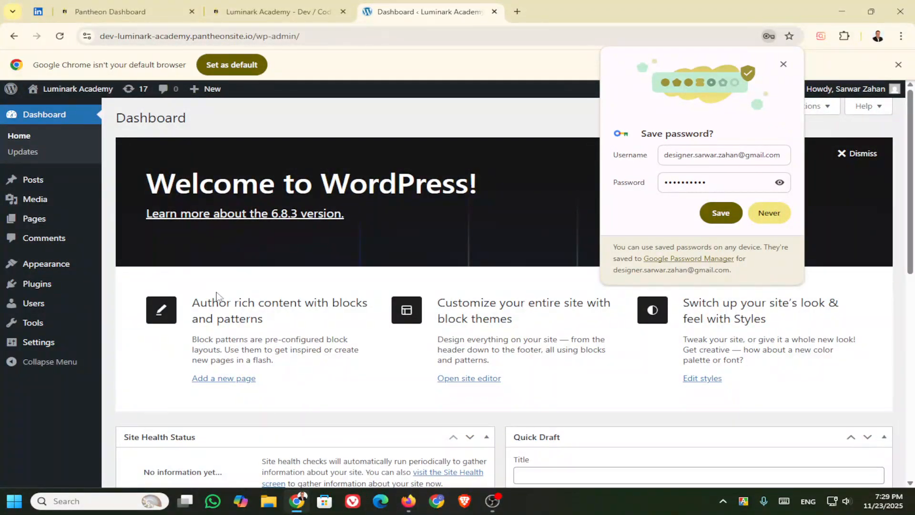
{"action": "scroll", "coordinate": [217, 299], "scroll_direction": "down", "scroll_amount": 3}
{"action": "scroll", "coordinate": [216, 298], "scroll_direction": "up", "scroll_amount": 3}
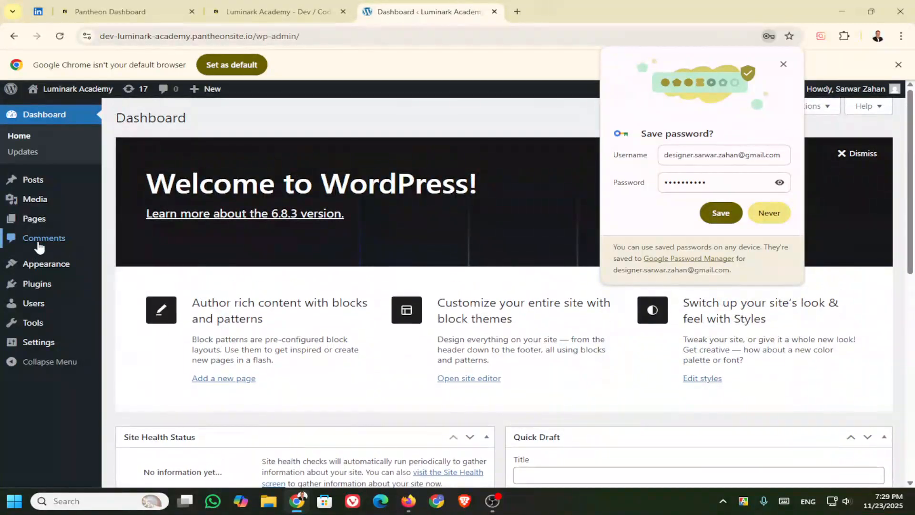
{"action": "mouse_move", "coordinate": [48, 265]}
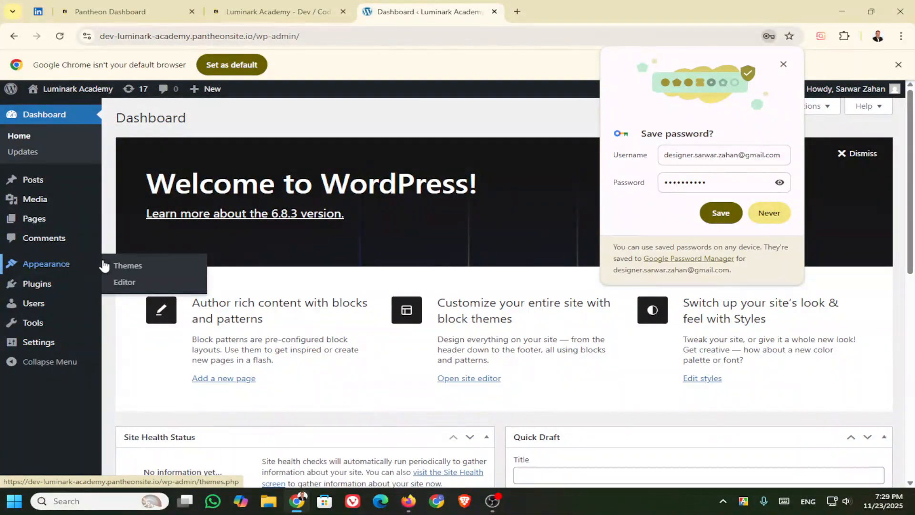
{"action": "left_click", "coordinate": [134, 269]}
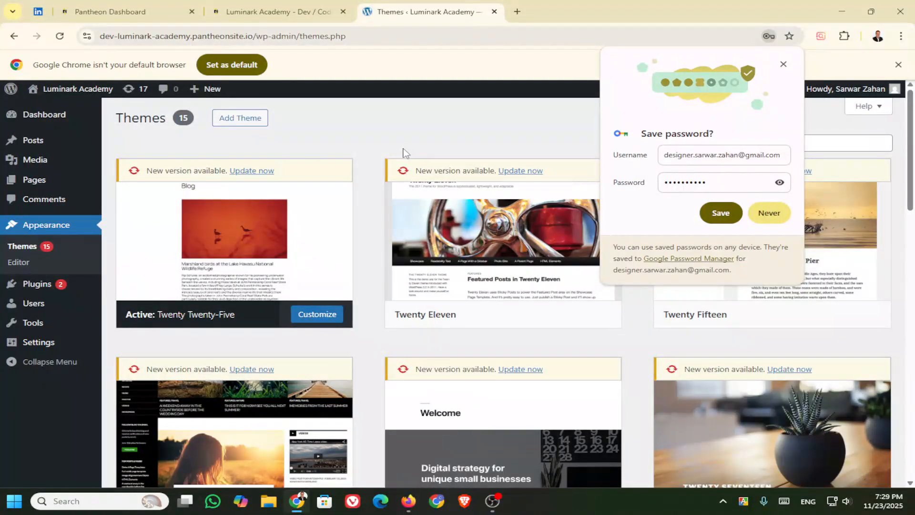
Step: Dismiss the save-password prompt and scroll through the 15 installed themes to the Add Theme card
{"action": "left_click", "coordinate": [783, 64]}
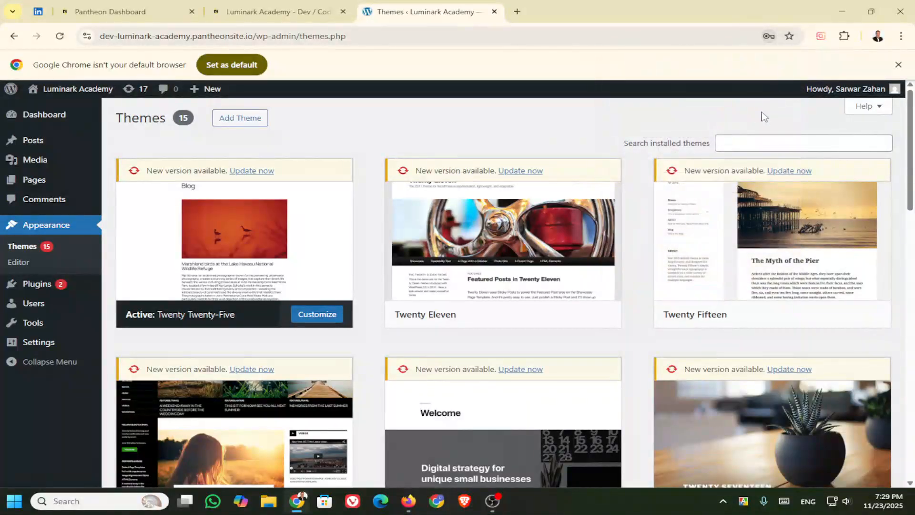
{"action": "left_click", "coordinate": [730, 144]}
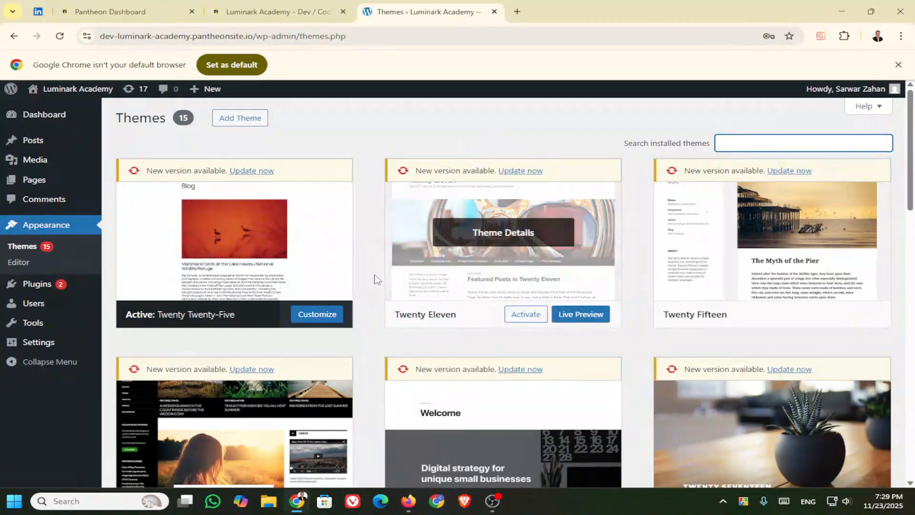
{"action": "scroll", "coordinate": [353, 339], "scroll_direction": "down", "scroll_amount": 1}
{"action": "scroll", "coordinate": [388, 301], "scroll_direction": "down", "scroll_amount": 9}
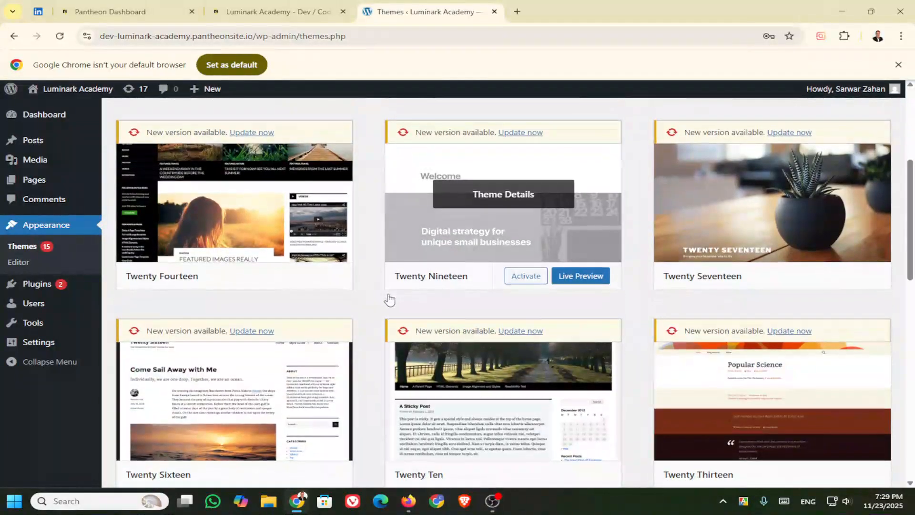
{"action": "scroll", "coordinate": [741, 279], "scroll_direction": "up", "scroll_amount": 5}
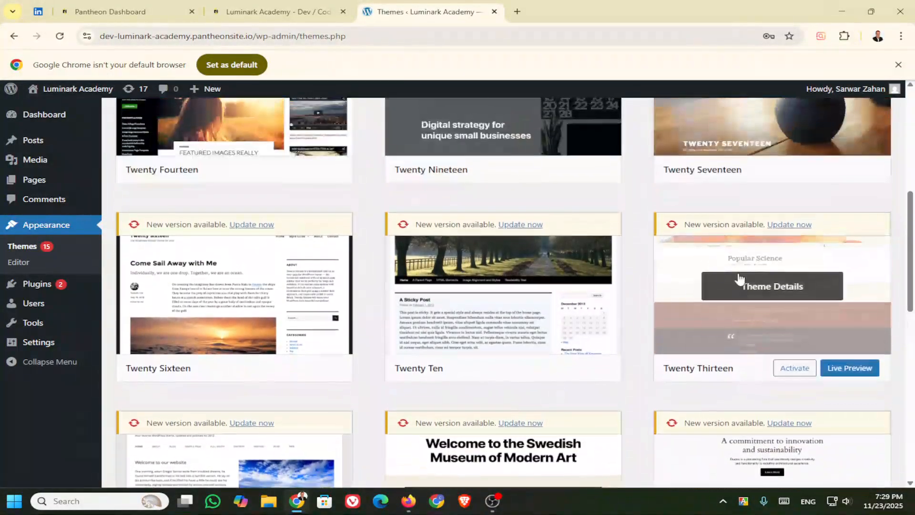
{"action": "scroll", "coordinate": [562, 305], "scroll_direction": "down", "scroll_amount": 4}
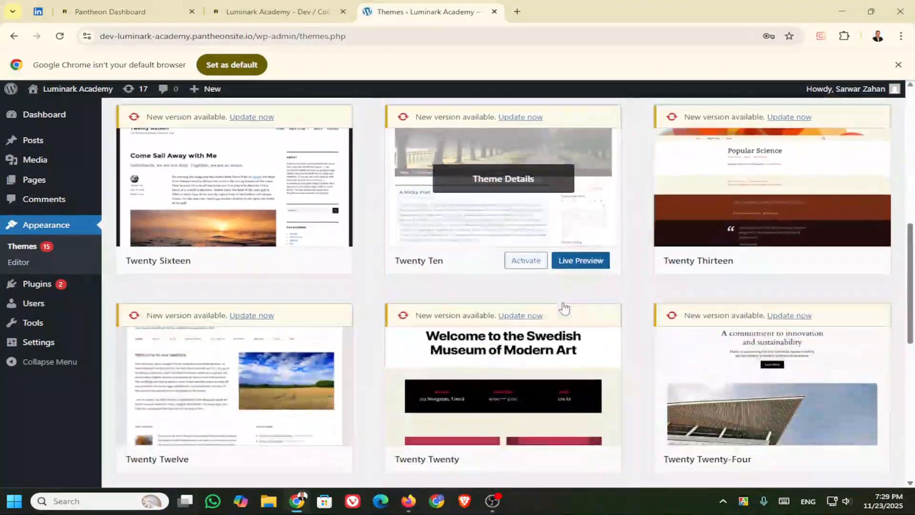
{"action": "scroll", "coordinate": [566, 306], "scroll_direction": "up", "scroll_amount": 4}
{"action": "scroll", "coordinate": [566, 305], "scroll_direction": "down", "scroll_amount": 12}
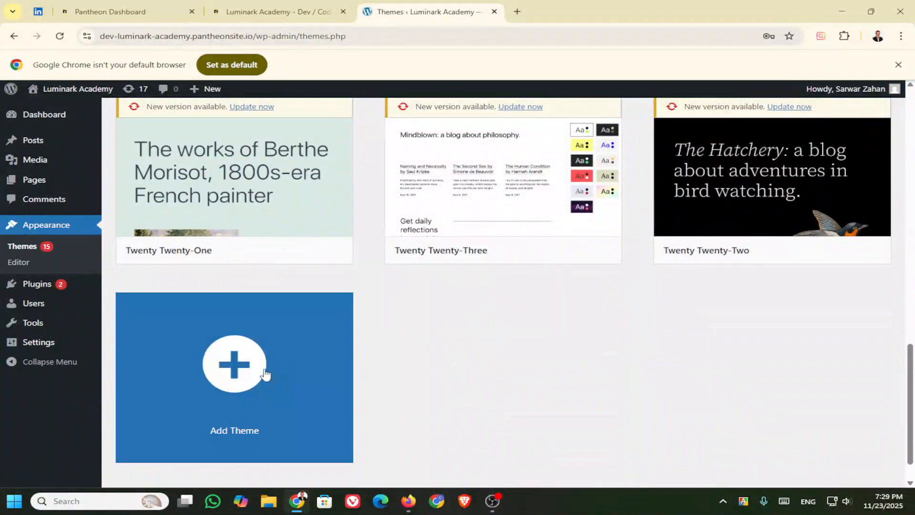
Step: Install and activate the Astra theme via Add Theme, then review the 16 listed themes
{"action": "left_click", "coordinate": [232, 370]}
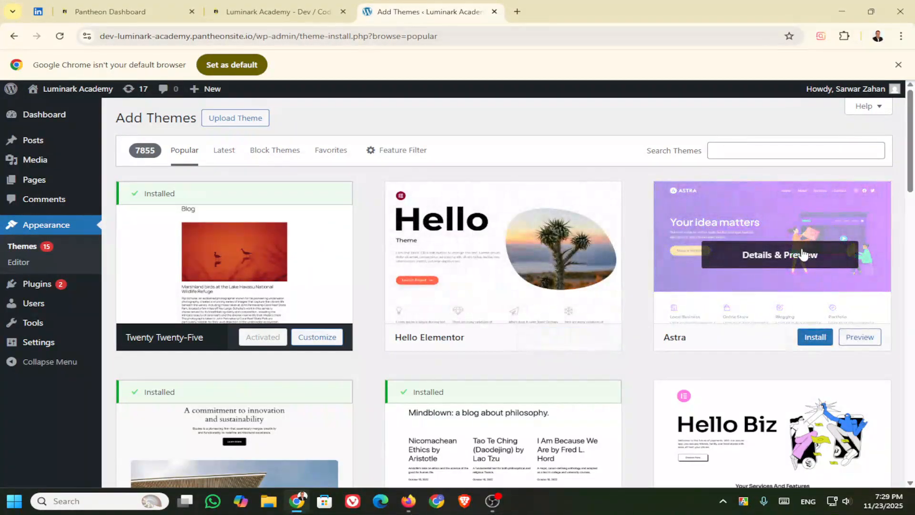
{"action": "left_click", "coordinate": [814, 338]}
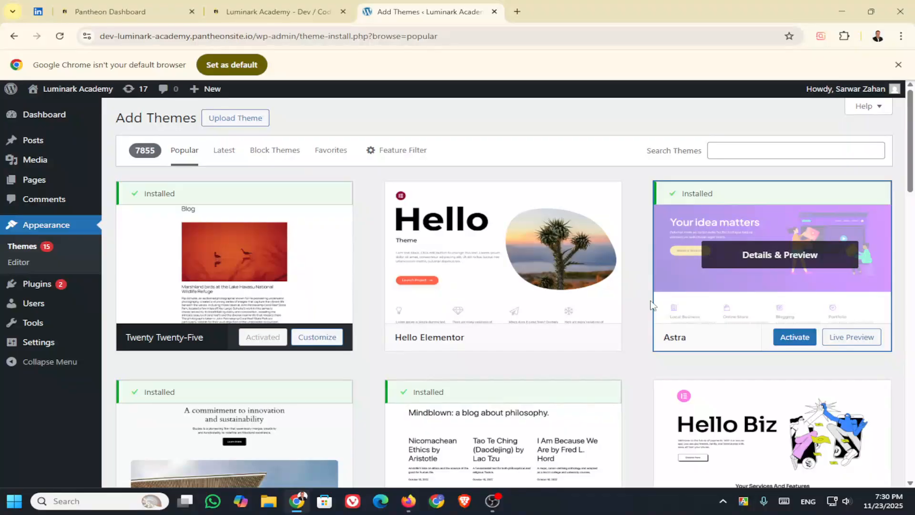
{"action": "left_click", "coordinate": [794, 338]}
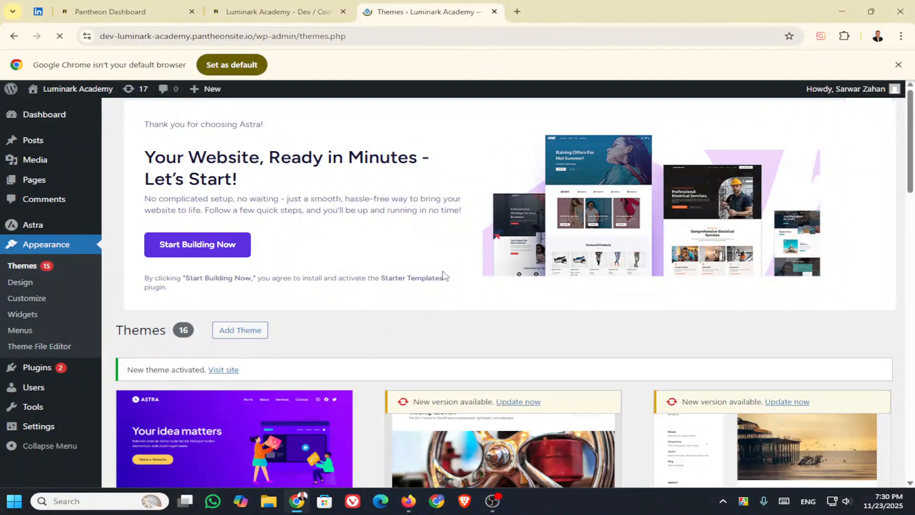
{"action": "scroll", "coordinate": [443, 275], "scroll_direction": "down", "scroll_amount": 12}
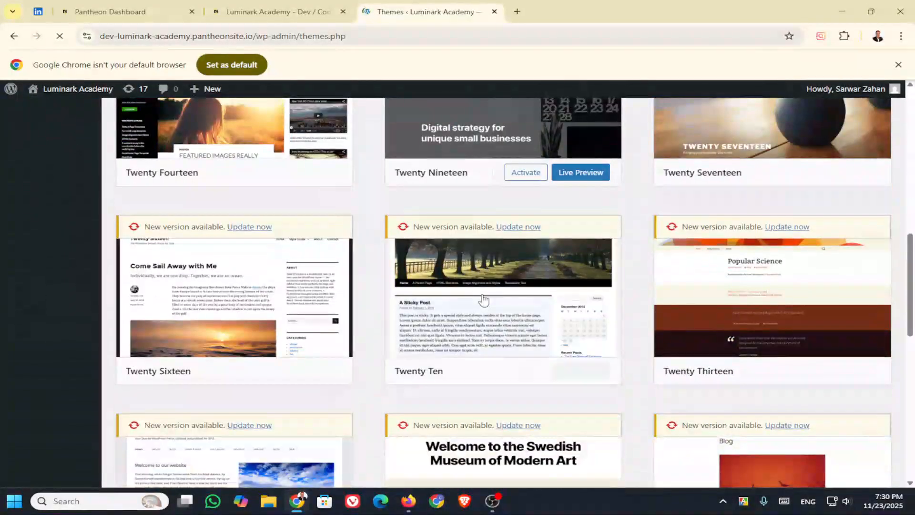
{"action": "scroll", "coordinate": [482, 299], "scroll_direction": "down", "scroll_amount": 6}
{"action": "scroll", "coordinate": [481, 291], "scroll_direction": "up", "scroll_amount": 18}
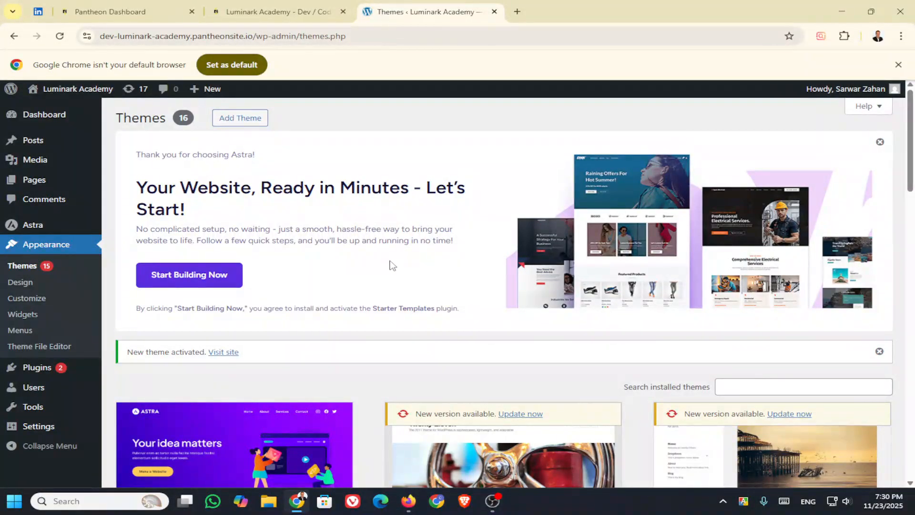
{"action": "scroll", "coordinate": [371, 297], "scroll_direction": "down", "scroll_amount": 3}
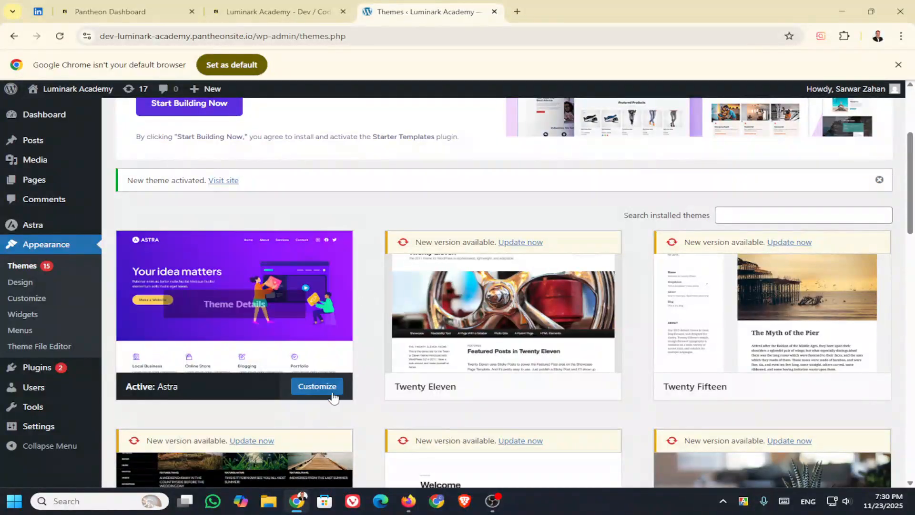
Step: Open the Astra customizer and publish the Luminark Academy site
{"action": "left_click", "coordinate": [318, 386]}
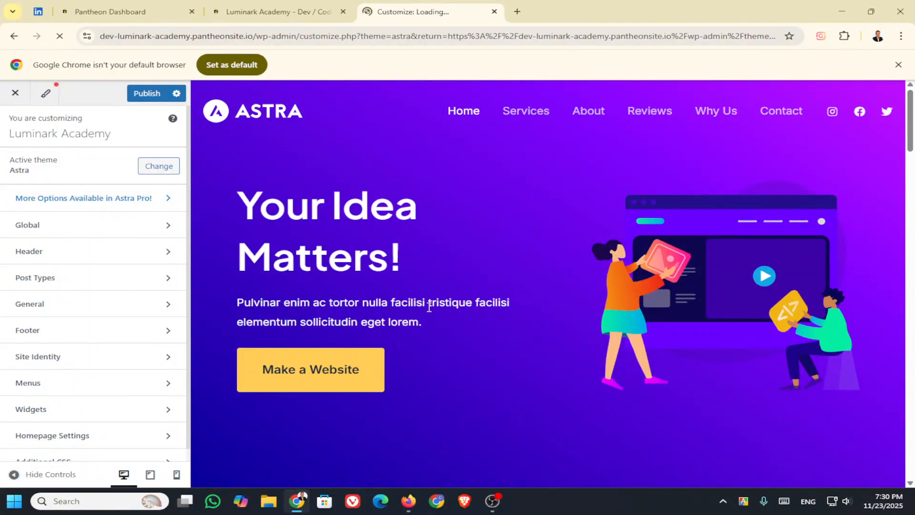
{"action": "scroll", "coordinate": [429, 308], "scroll_direction": "down", "scroll_amount": 7}
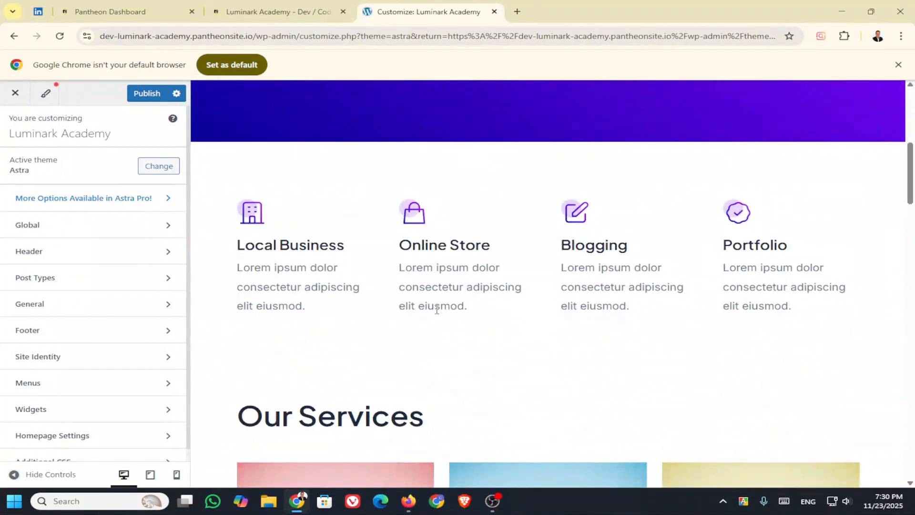
{"action": "scroll", "coordinate": [433, 312], "scroll_direction": "down", "scroll_amount": 4}
{"action": "scroll", "coordinate": [466, 312], "scroll_direction": "up", "scroll_amount": 10}
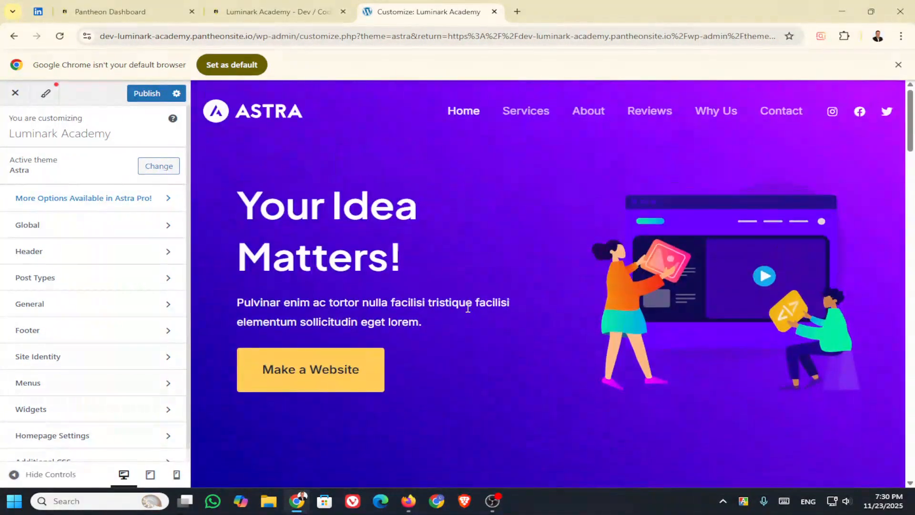
{"action": "left_click", "coordinate": [148, 94]}
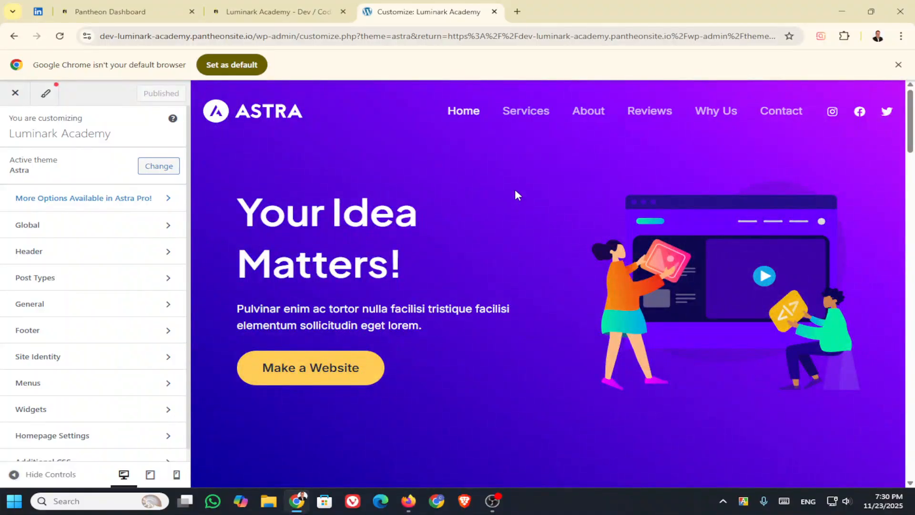
Step: Scroll through the published Astra preview, then close the Chrome window
{"action": "scroll", "coordinate": [512, 193], "scroll_direction": "down", "scroll_amount": 10}
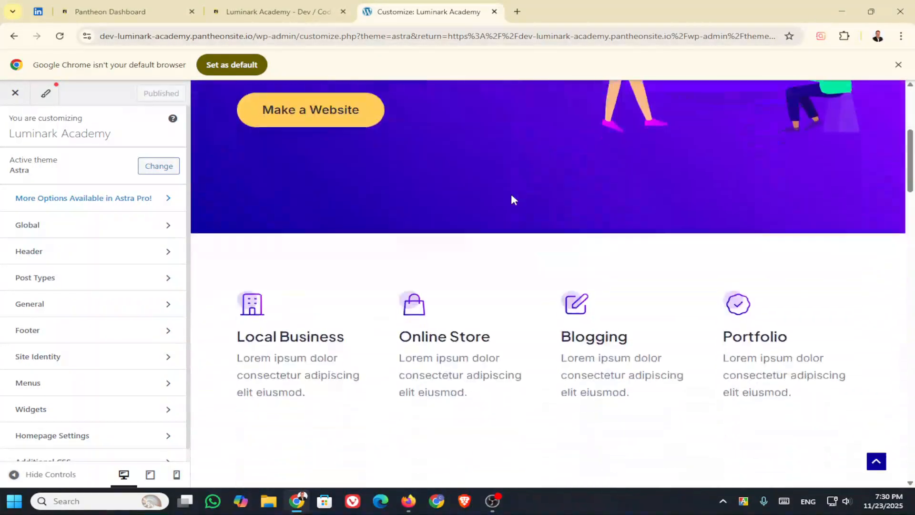
{"action": "scroll", "coordinate": [511, 196], "scroll_direction": "up", "scroll_amount": 10}
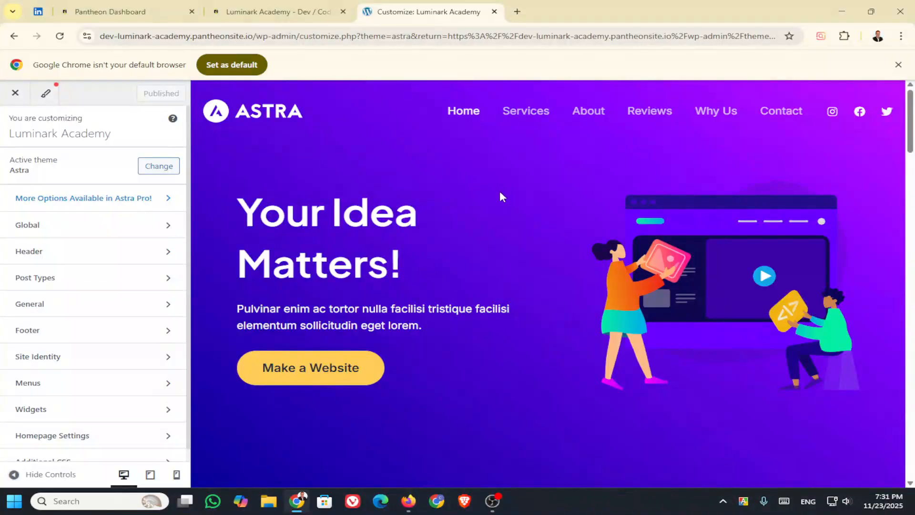
{"action": "scroll", "coordinate": [418, 261], "scroll_direction": "down", "scroll_amount": 1}
{"action": "scroll", "coordinate": [524, 280], "scroll_direction": "up", "scroll_amount": 1}
{"action": "scroll", "coordinate": [516, 244], "scroll_direction": "down", "scroll_amount": 5}
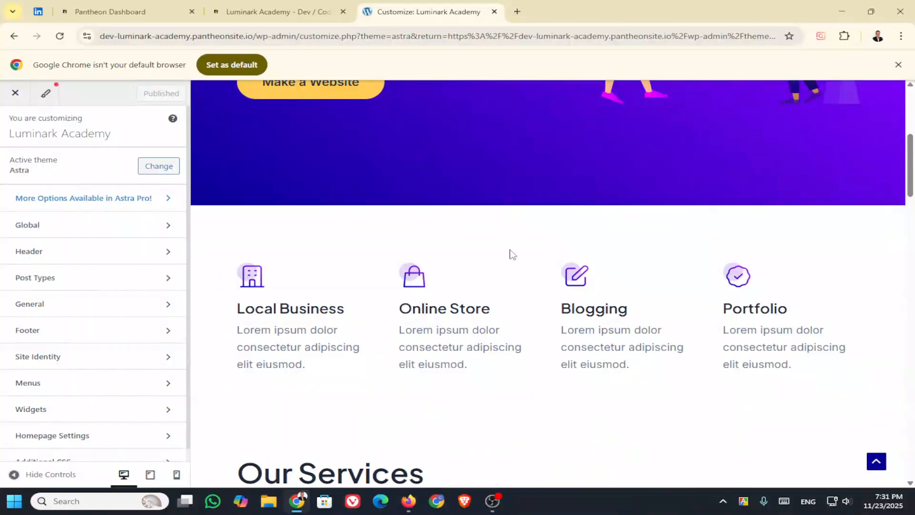
{"action": "scroll", "coordinate": [511, 253], "scroll_direction": "down", "scroll_amount": 15}
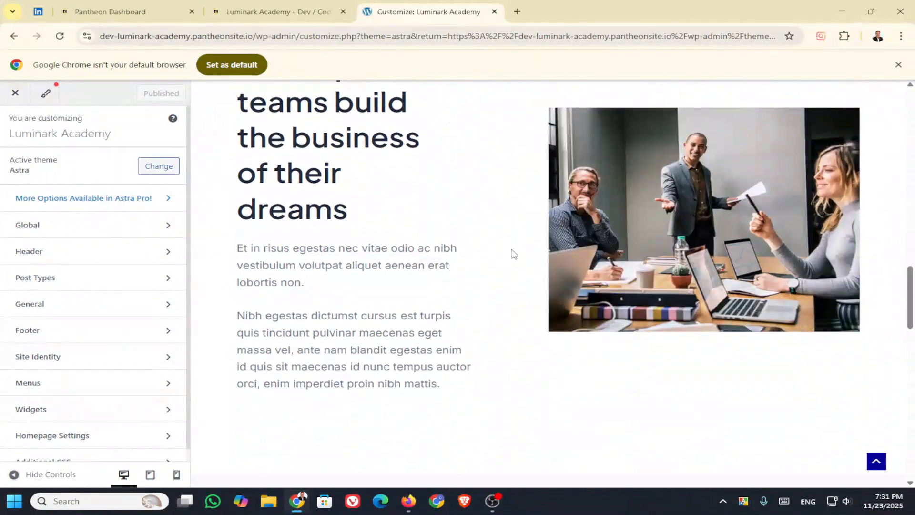
{"action": "scroll", "coordinate": [511, 253], "scroll_direction": "up", "scroll_amount": 15}
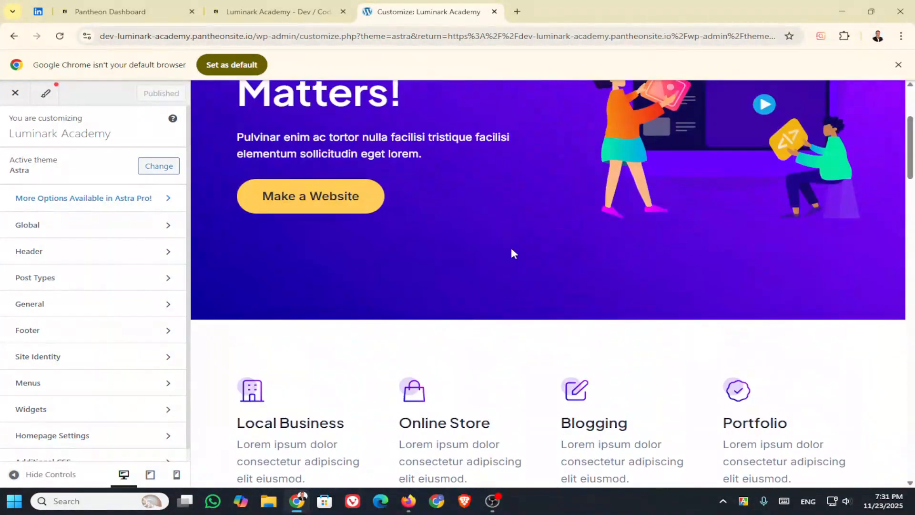
{"action": "scroll", "coordinate": [513, 253], "scroll_direction": "up", "scroll_amount": 4}
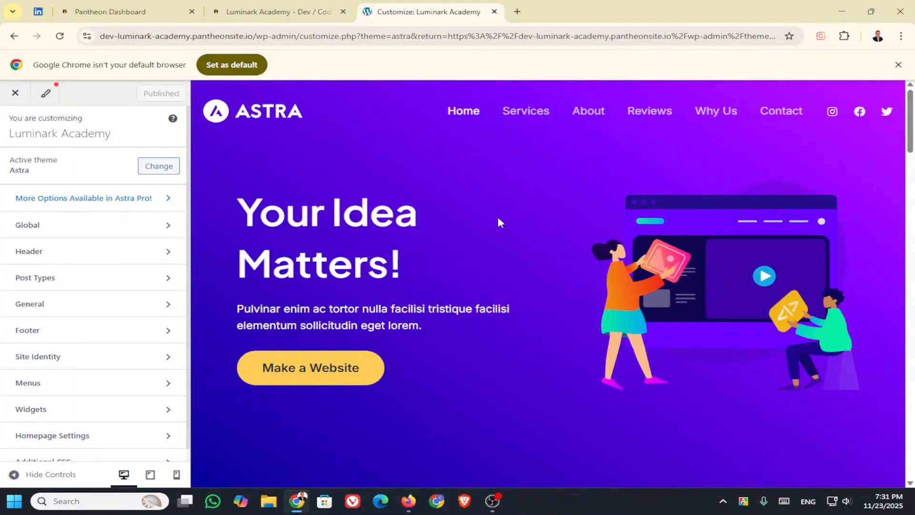
{"action": "mouse_move", "coordinate": [453, 93]}
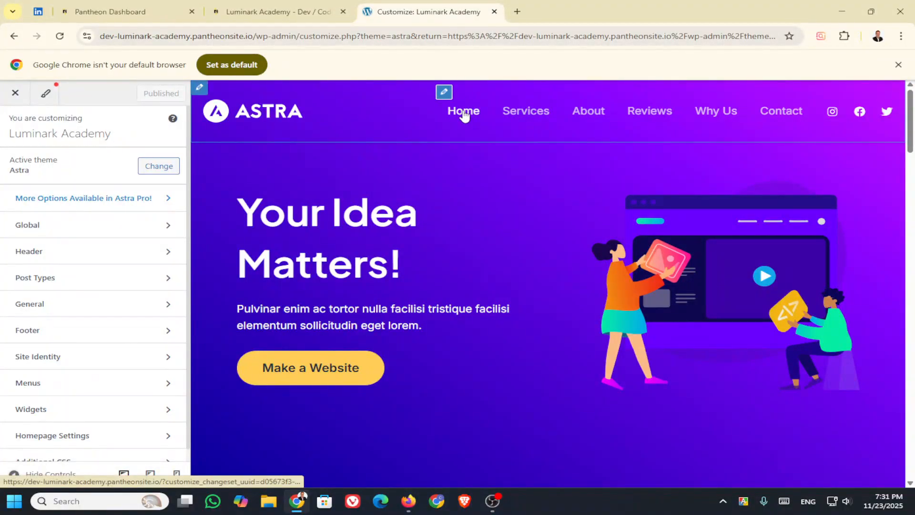
{"action": "left_click", "coordinate": [909, 17]}
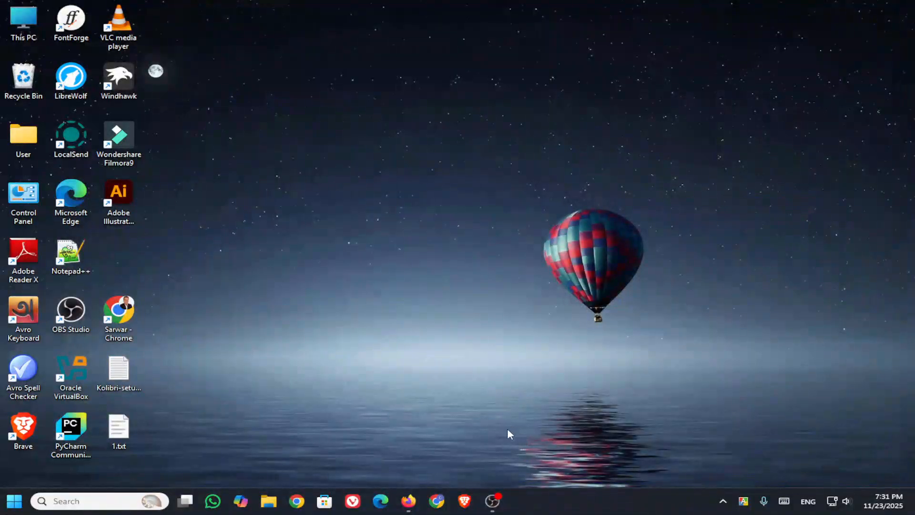